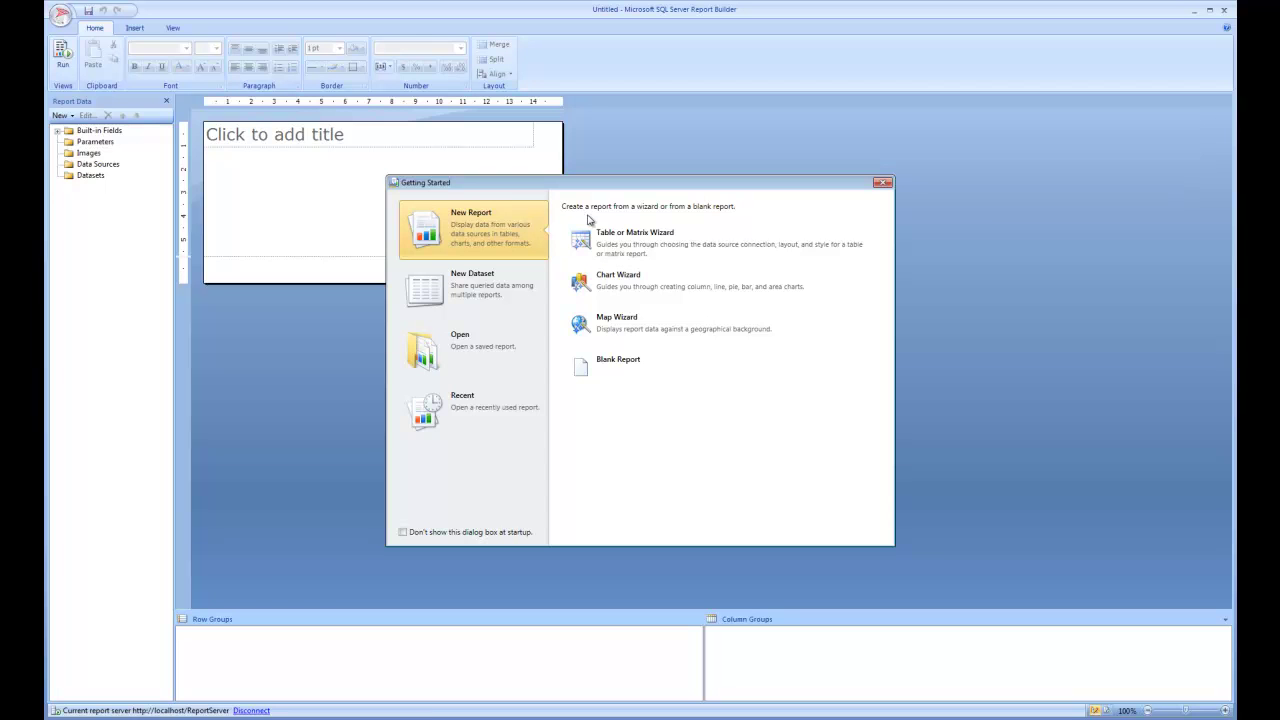
Step: Start a new map with the Map Wizard, using a SQL Server spatial query and a new dataset as its source
{"action": "left_click", "coordinate": [605, 328]}
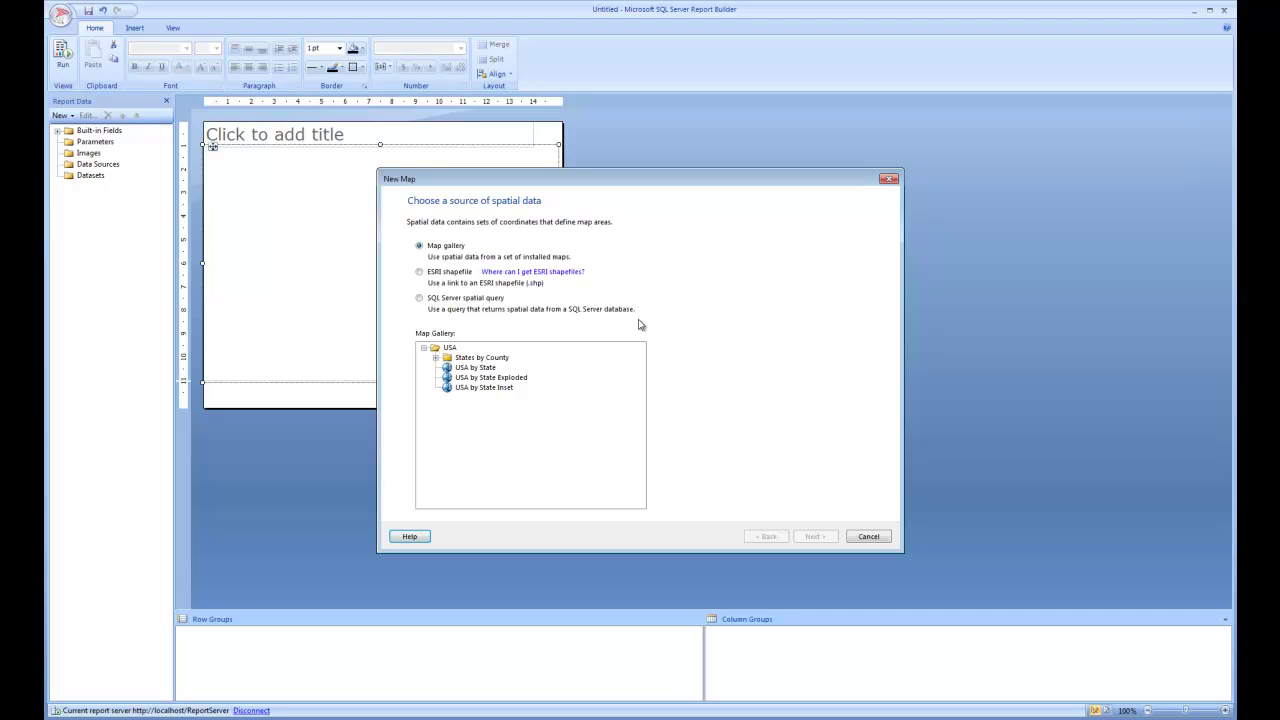
{"action": "left_click", "coordinate": [467, 298]}
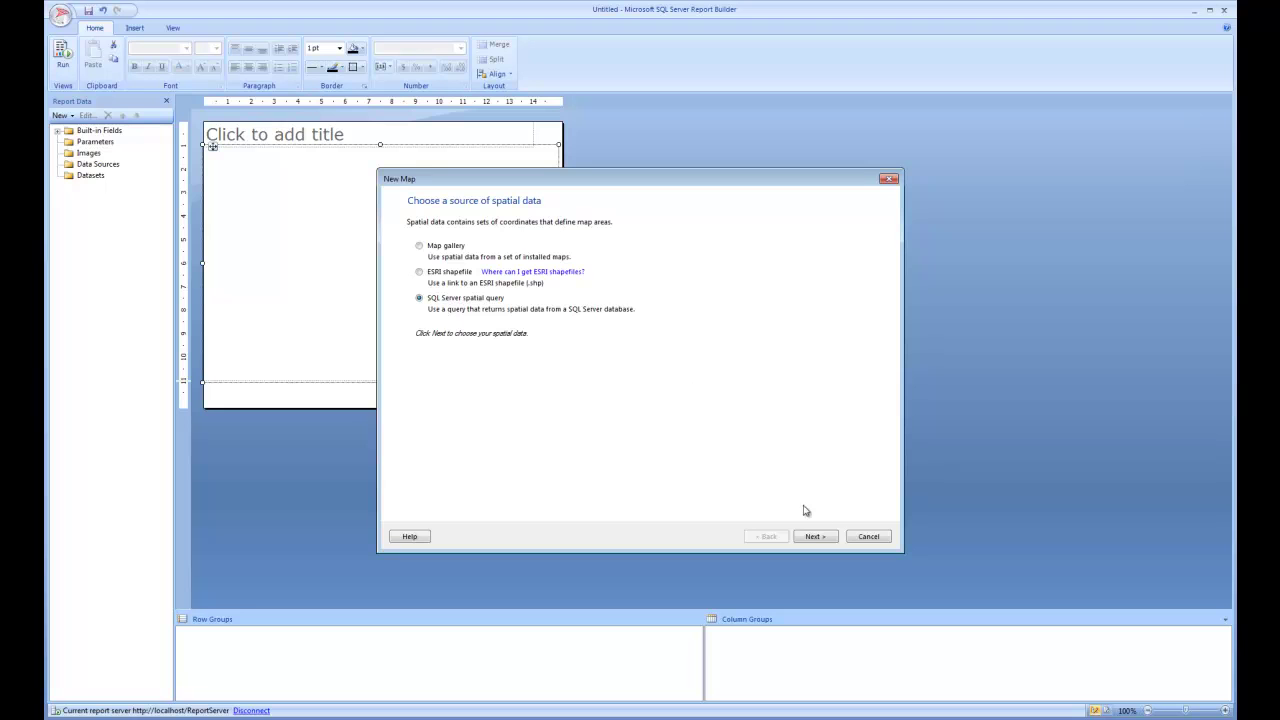
{"action": "left_click", "coordinate": [816, 537]}
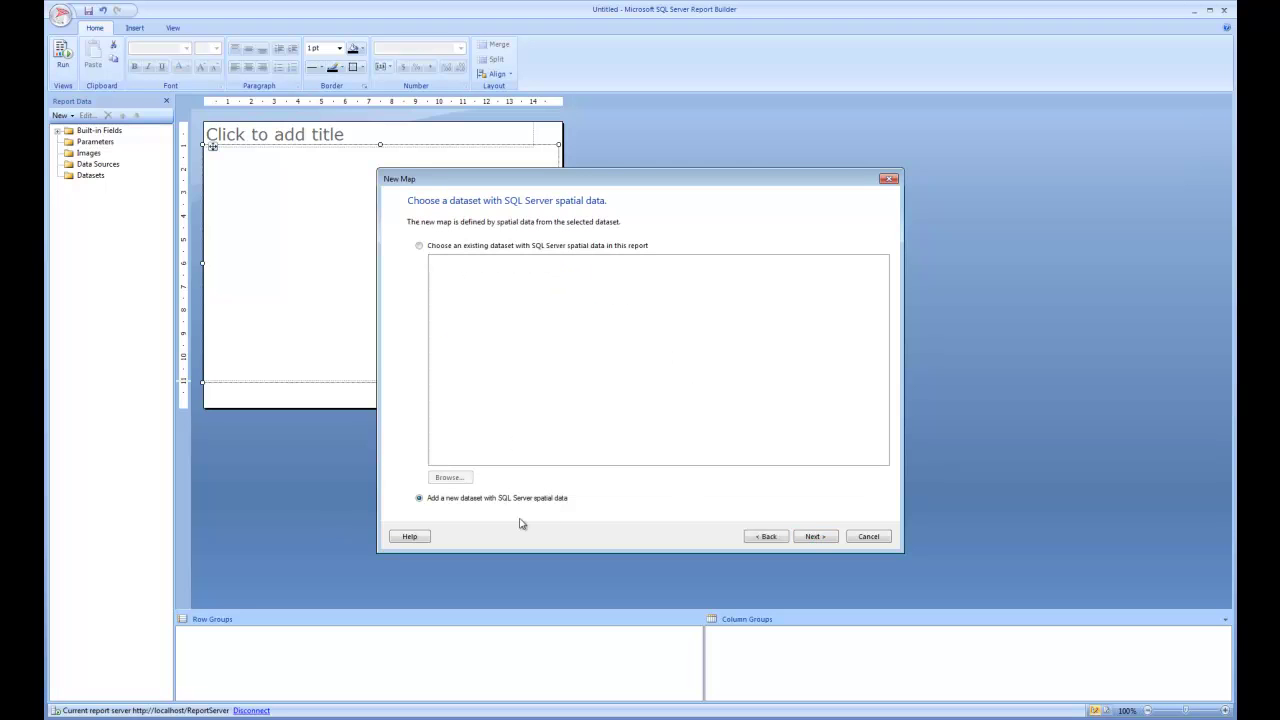
{"action": "left_click", "coordinate": [816, 538]}
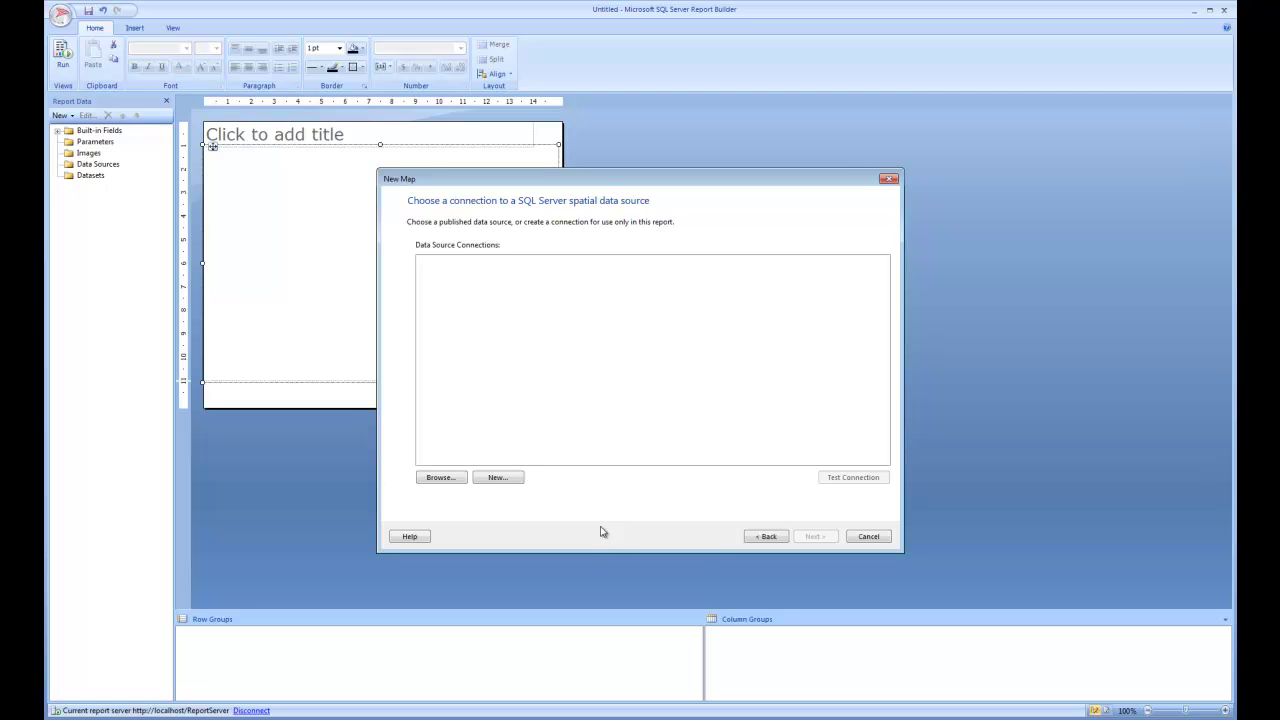
Step: Create an embedded Microsoft SQL Server data source named dsToilets for the PowerBI database on localhost and use it for the map
{"action": "left_click", "coordinate": [500, 479]}
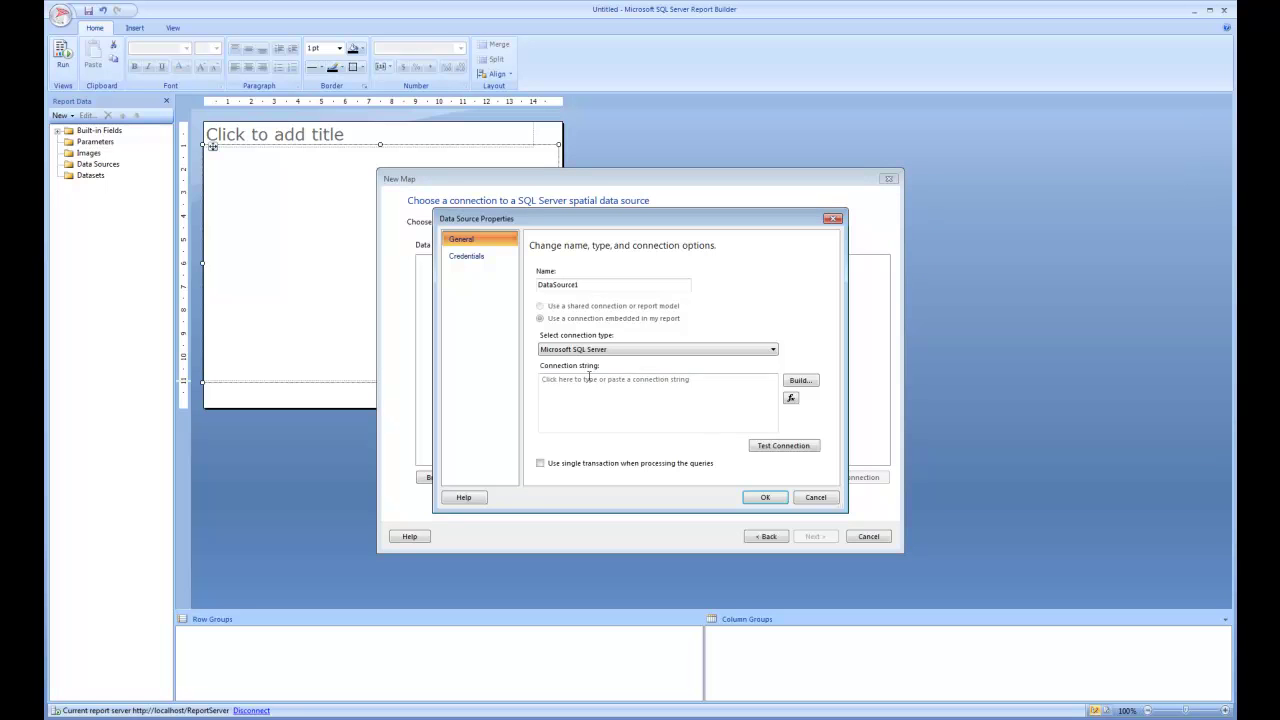
{"action": "type", "text": "dsToilets"}
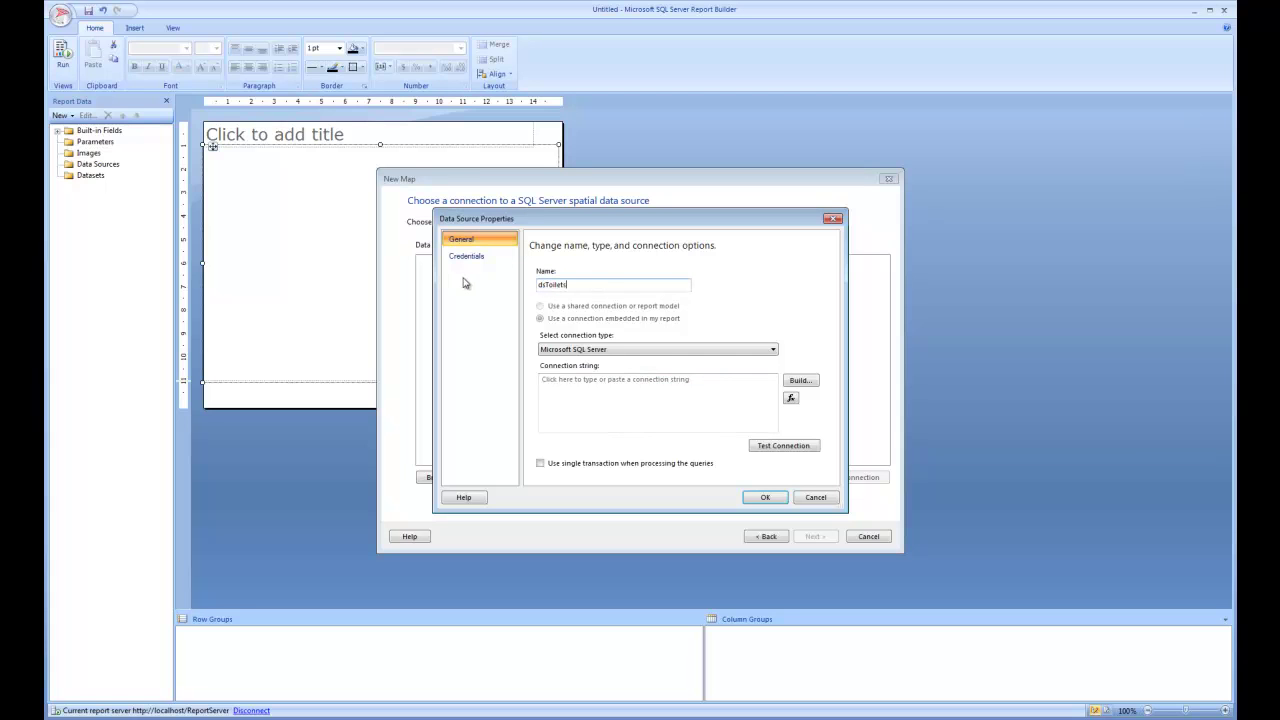
{"action": "left_click", "coordinate": [801, 382]}
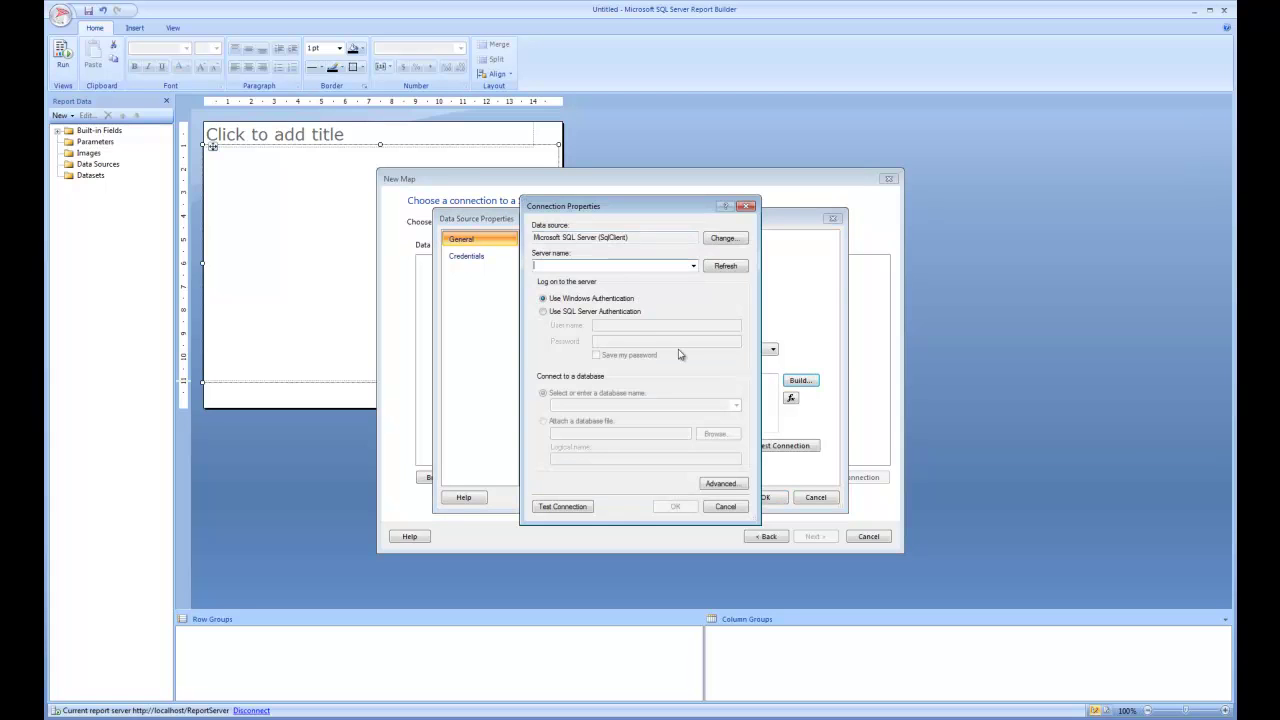
{"action": "type", "text": "localhost"}
{"action": "left_click", "coordinate": [736, 405]}
{"action": "left_click", "coordinate": [652, 497]}
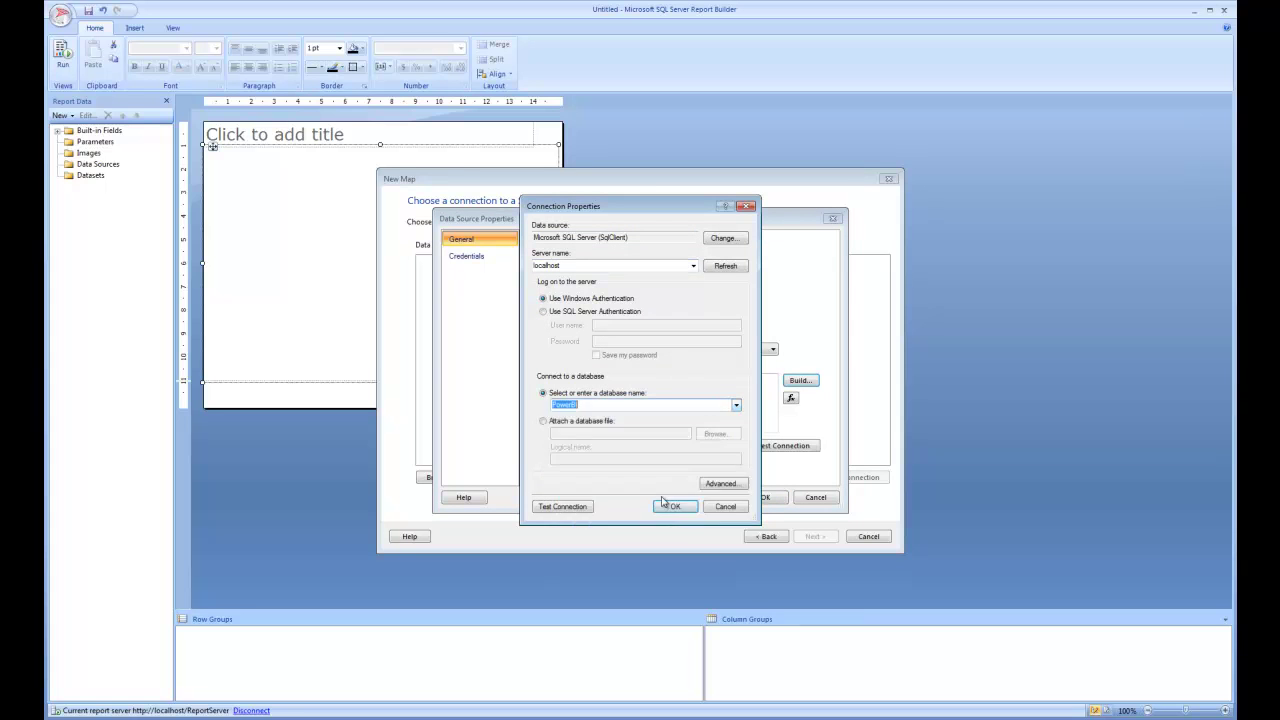
{"action": "left_click", "coordinate": [673, 508]}
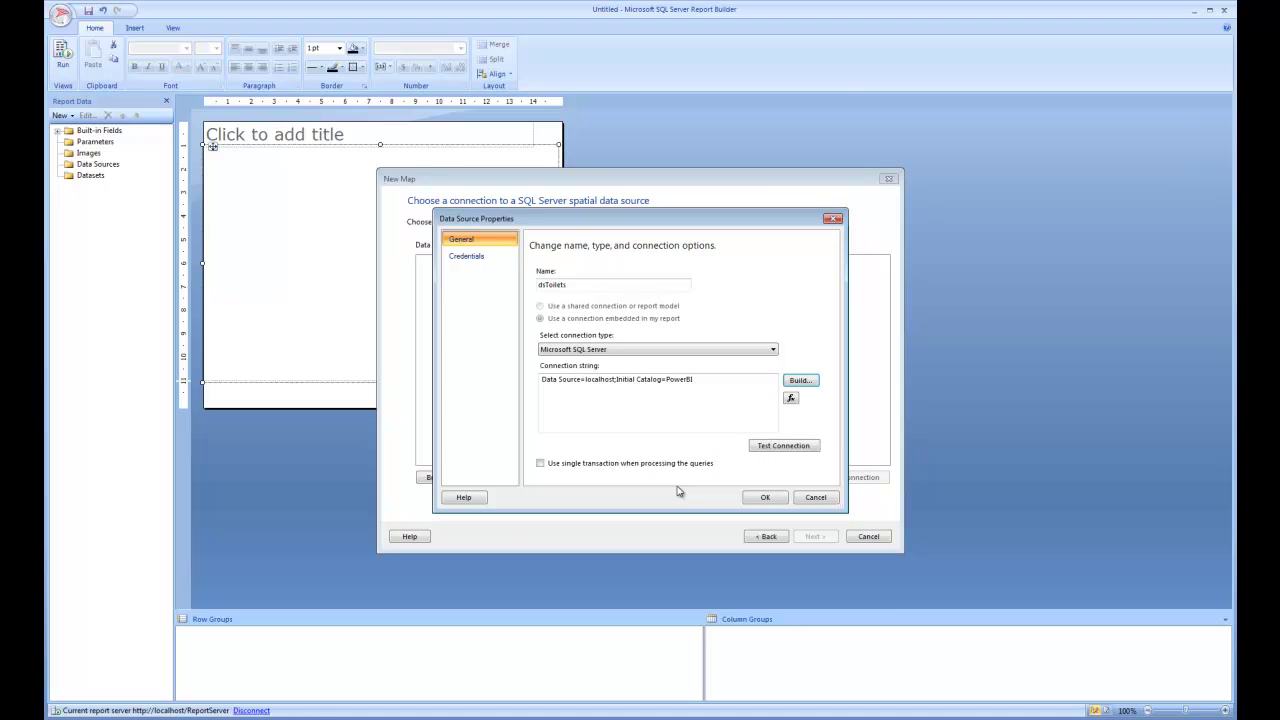
{"action": "left_click", "coordinate": [767, 498]}
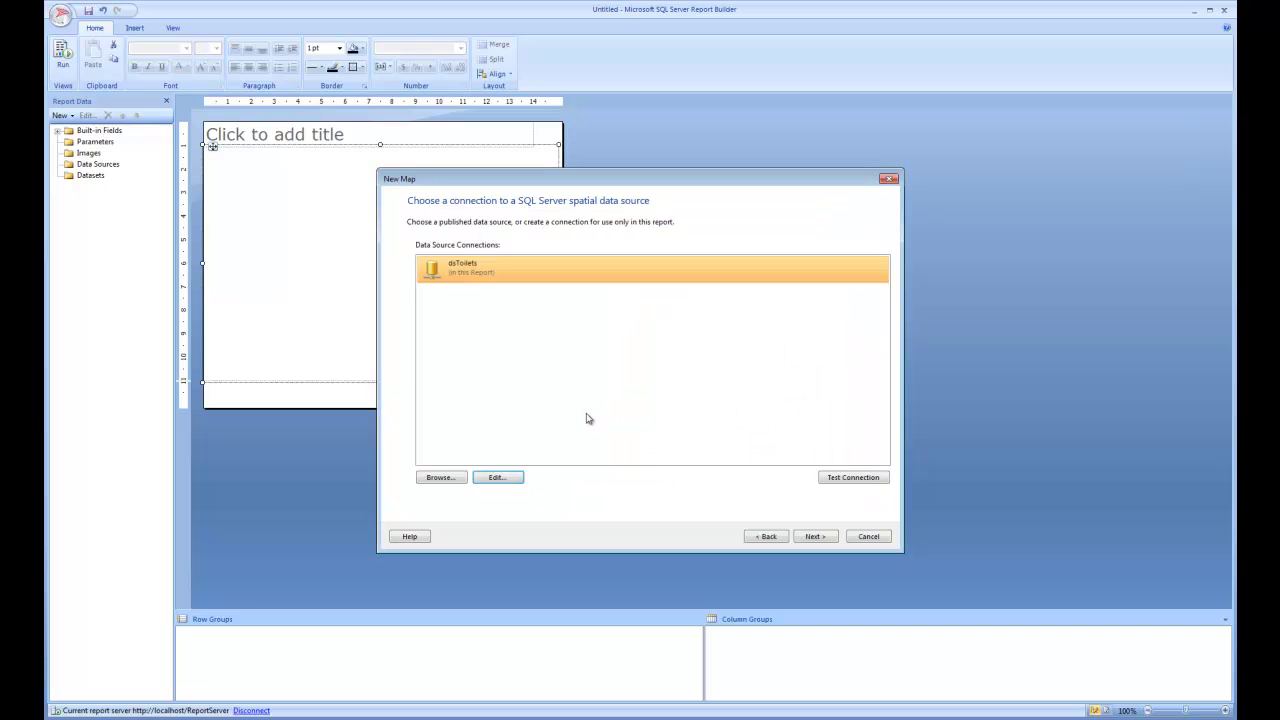
{"action": "left_click", "coordinate": [815, 536]}
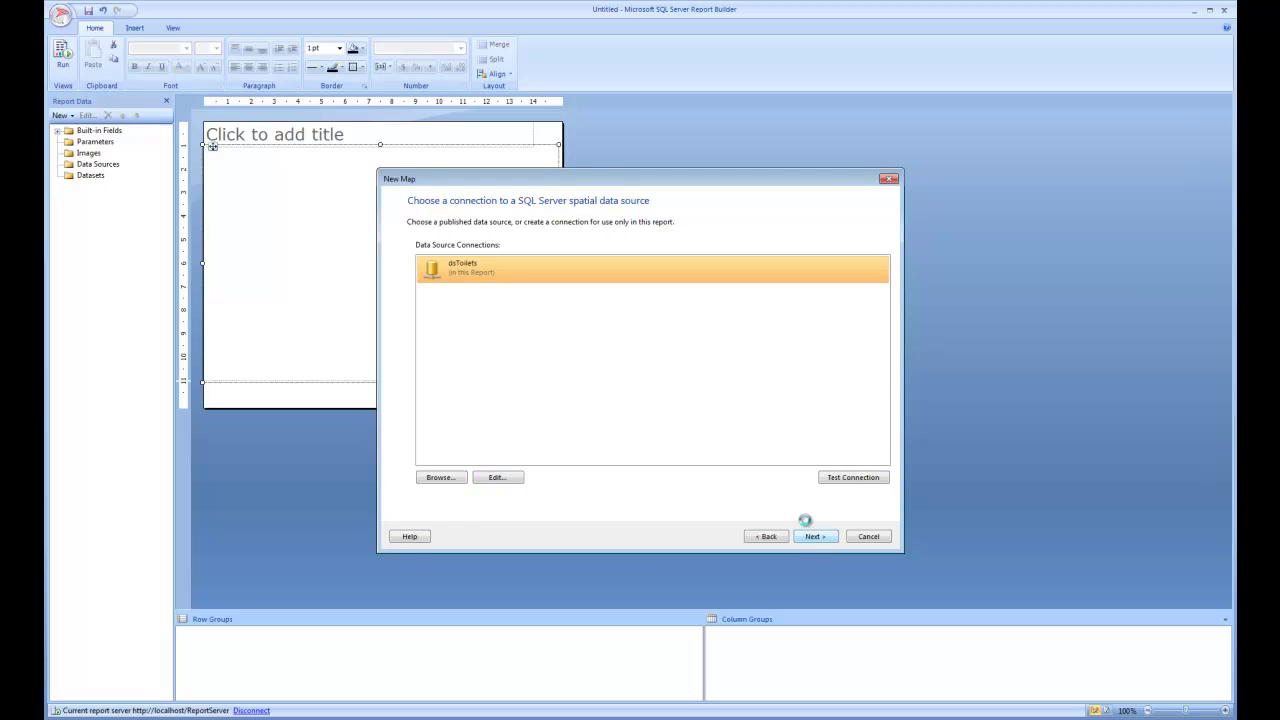
Step: Build the map query from all fields of the Toilets table and preview its spatial data
{"action": "left_click", "coordinate": [424, 284]}
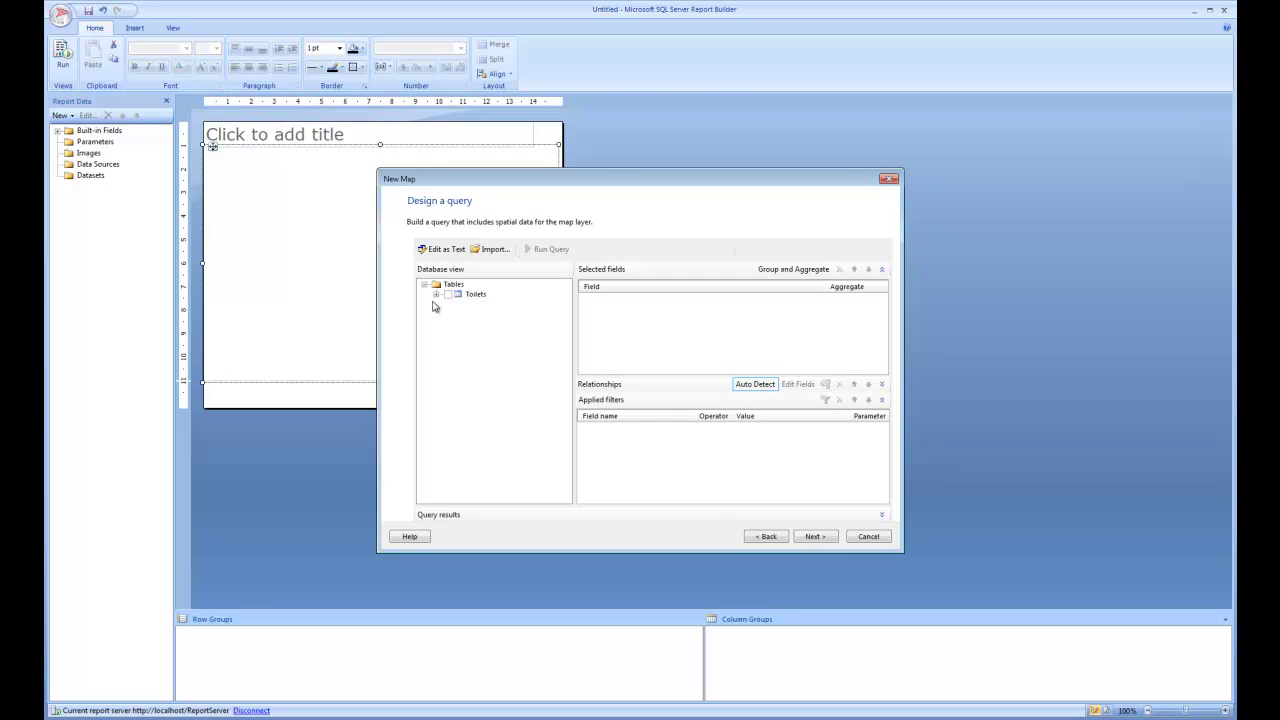
{"action": "left_click", "coordinate": [447, 294]}
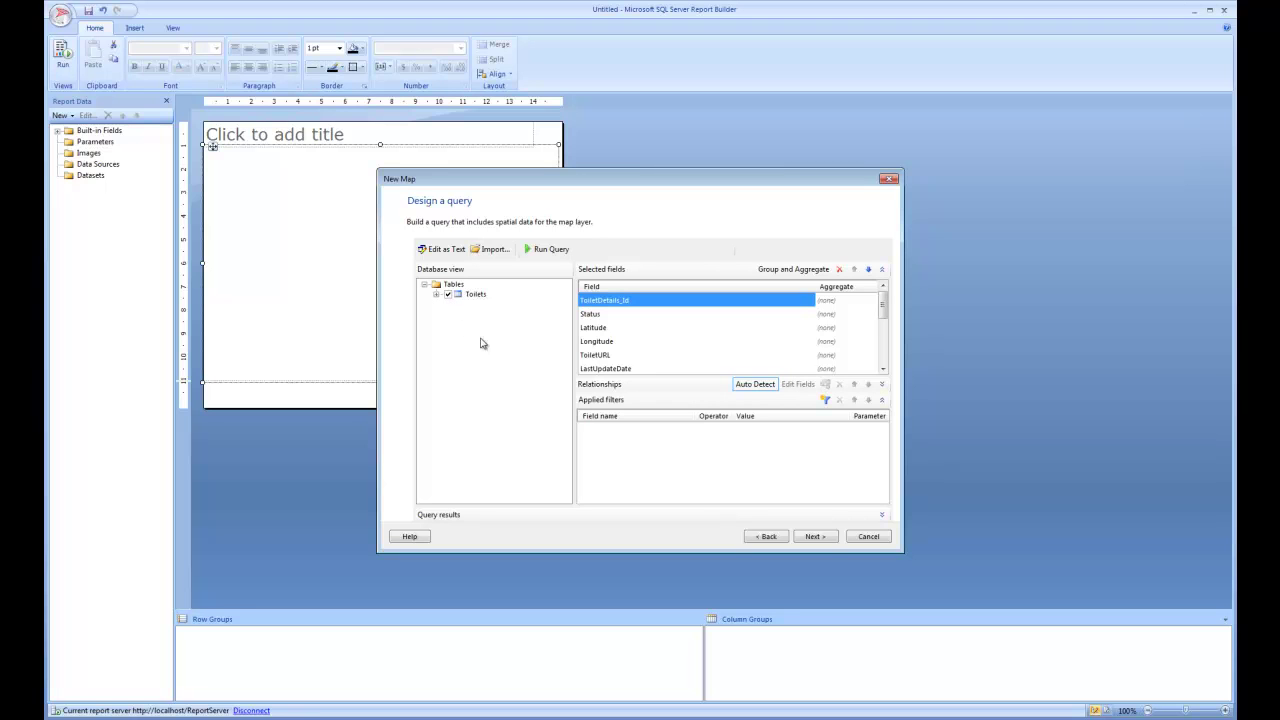
{"action": "left_click", "coordinate": [436, 296]}
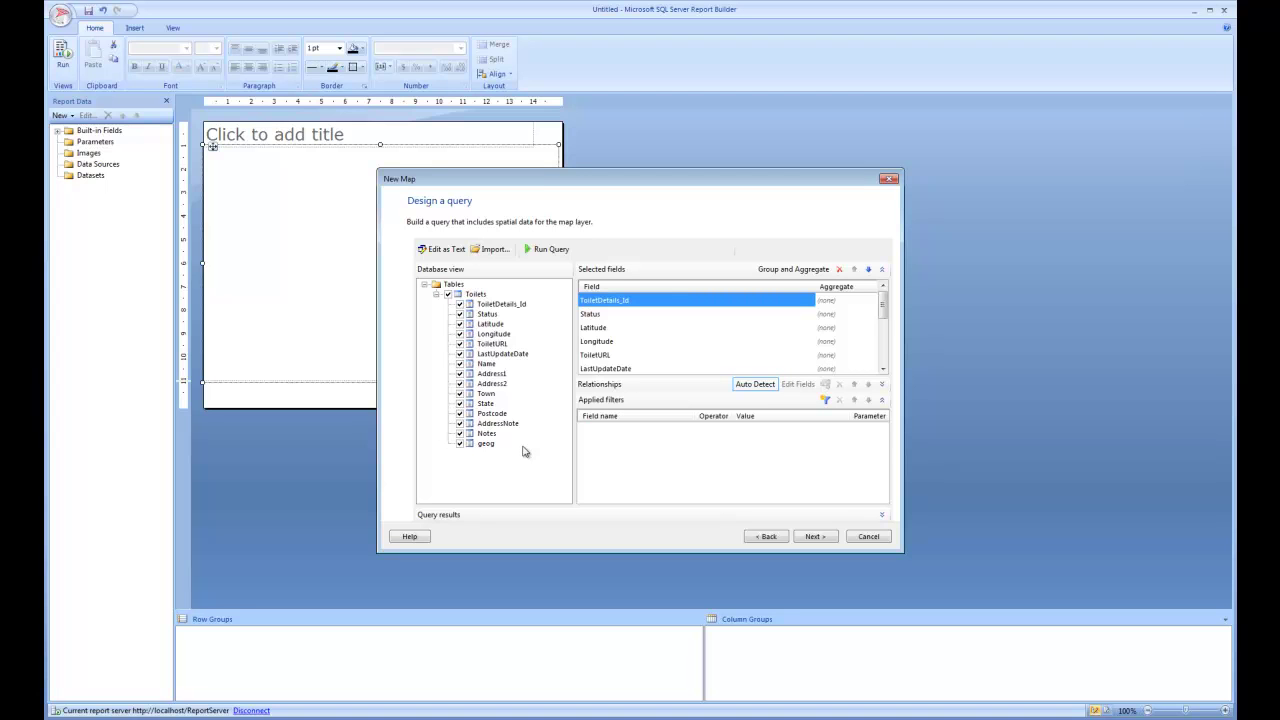
{"action": "left_click", "coordinate": [431, 251]}
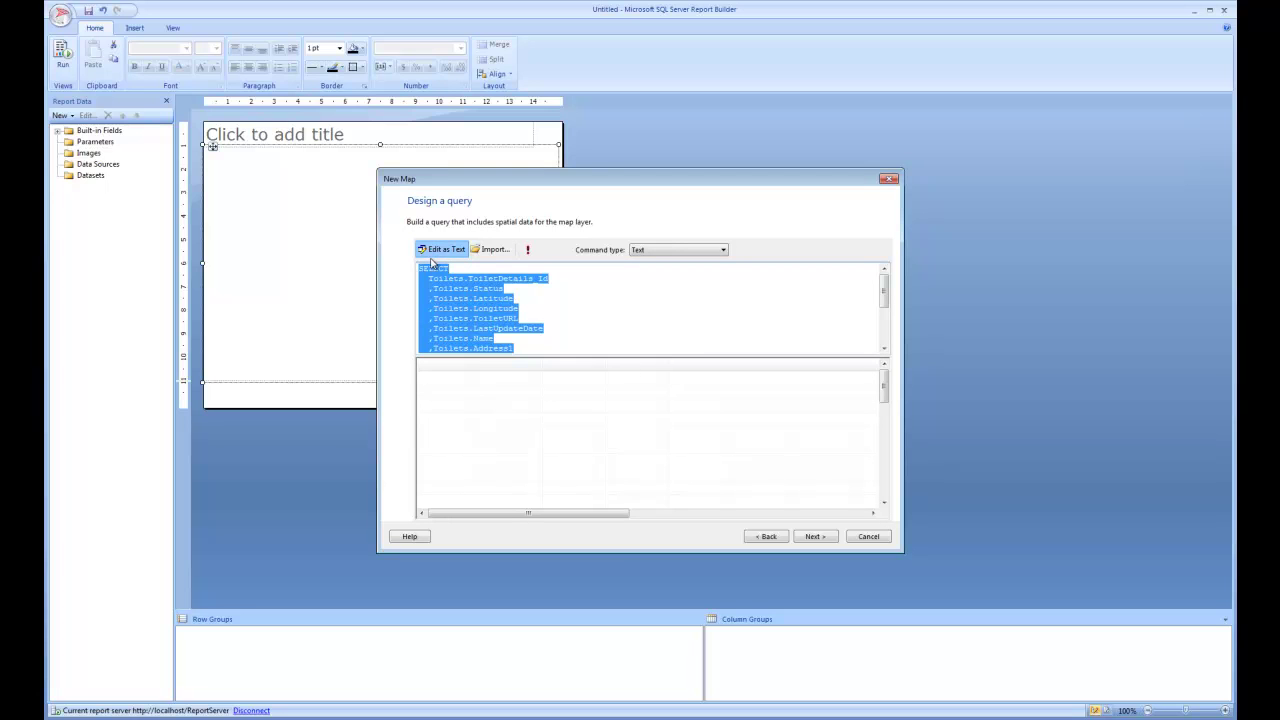
{"action": "left_click", "coordinate": [432, 252]}
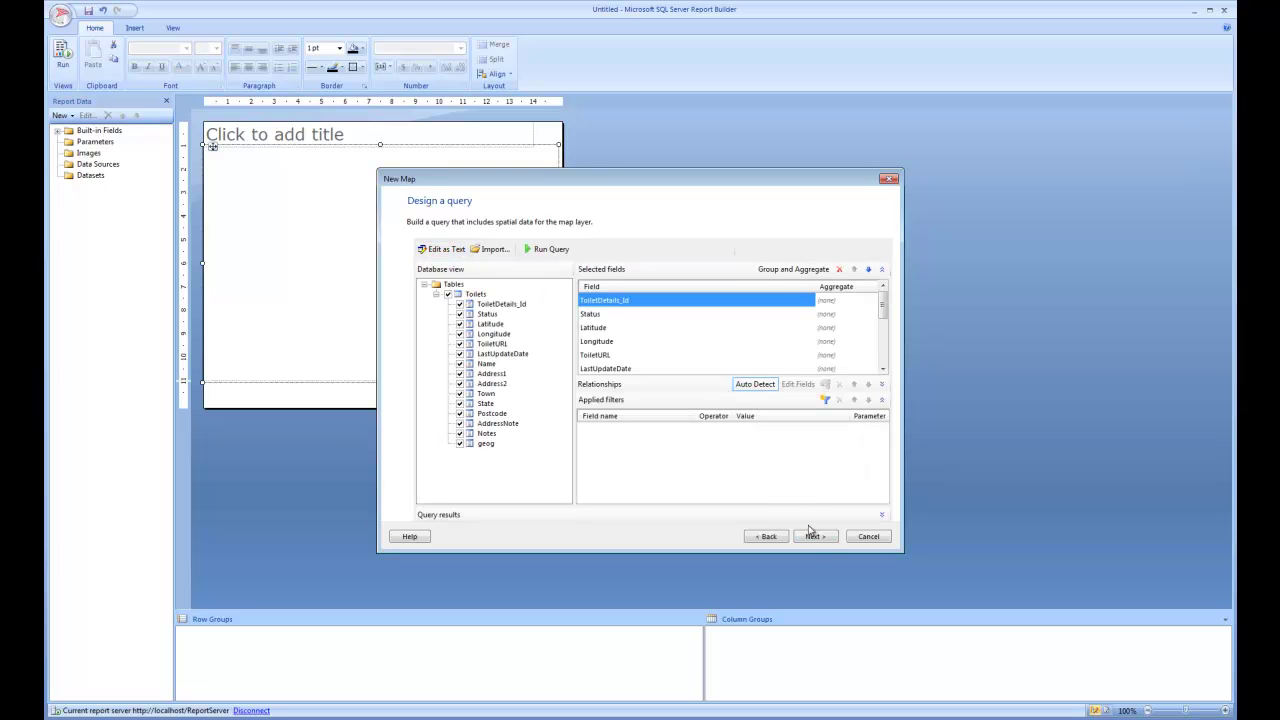
{"action": "left_click", "coordinate": [815, 537]}
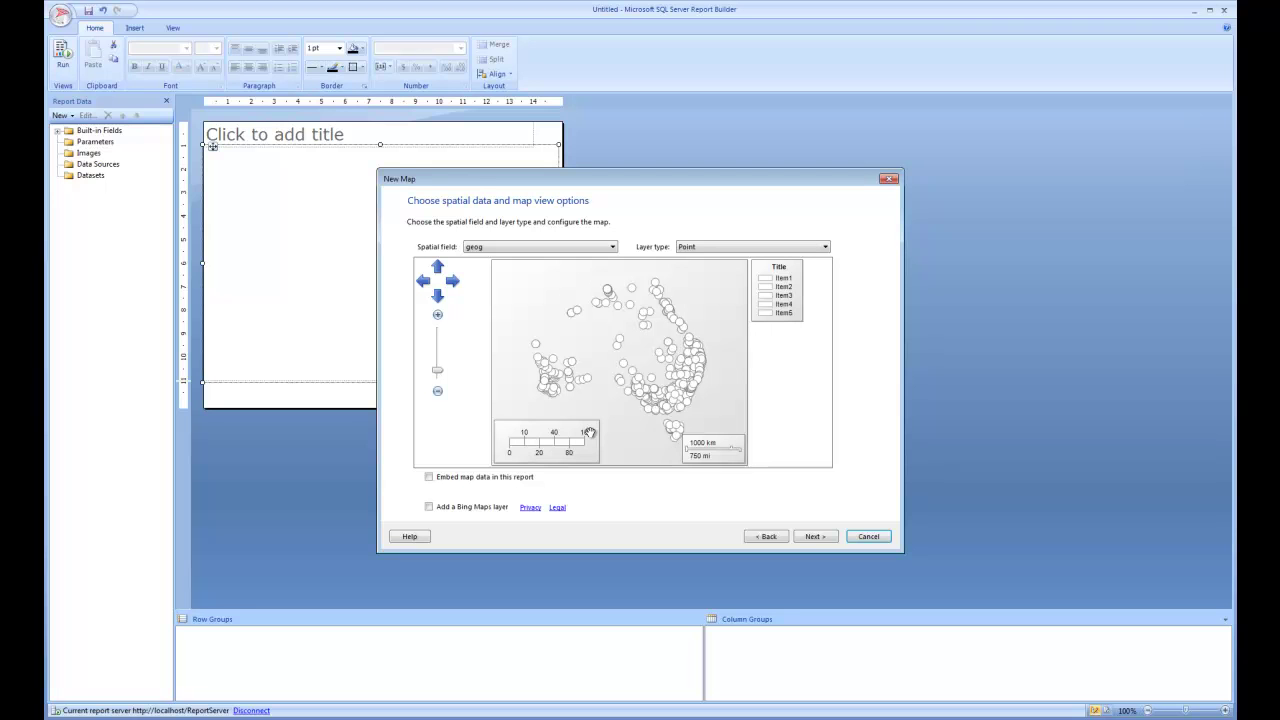
Step: Return to the query design, import Toilets Dataset.sql from c:\temp\demo as the map query and continue to the map view options
{"action": "left_click", "coordinate": [805, 537]}
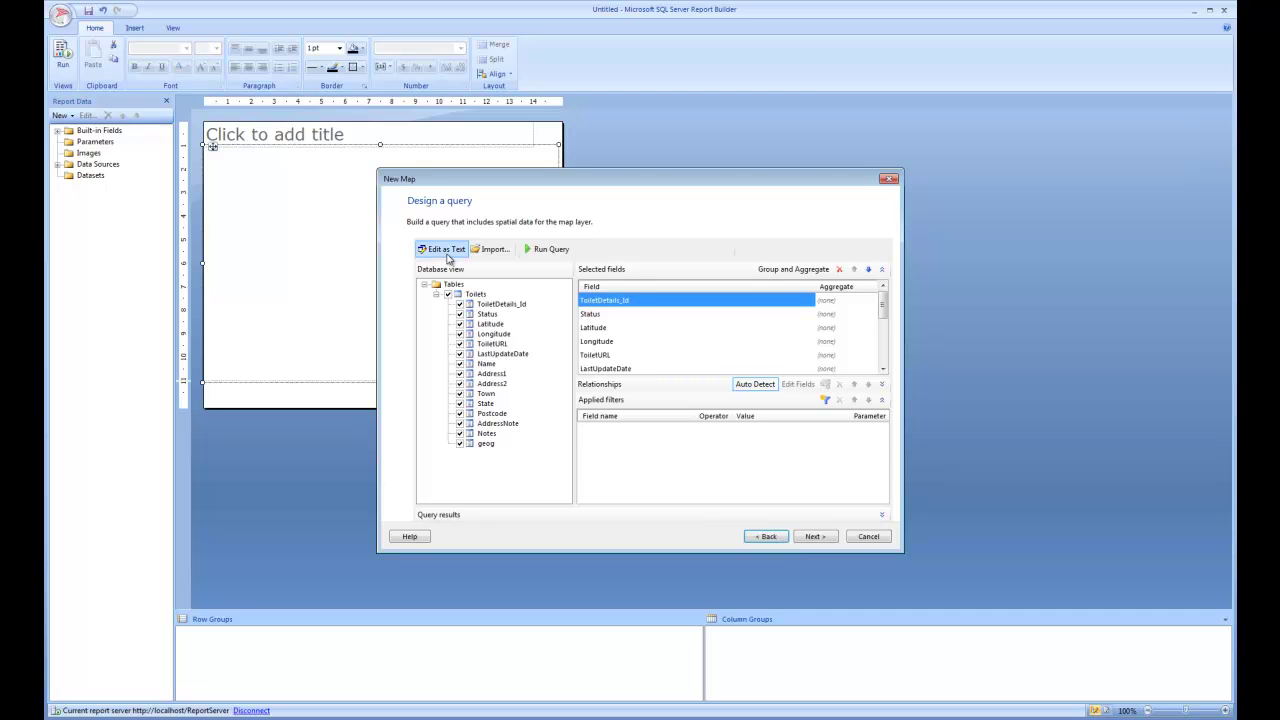
{"action": "left_click", "coordinate": [484, 253]}
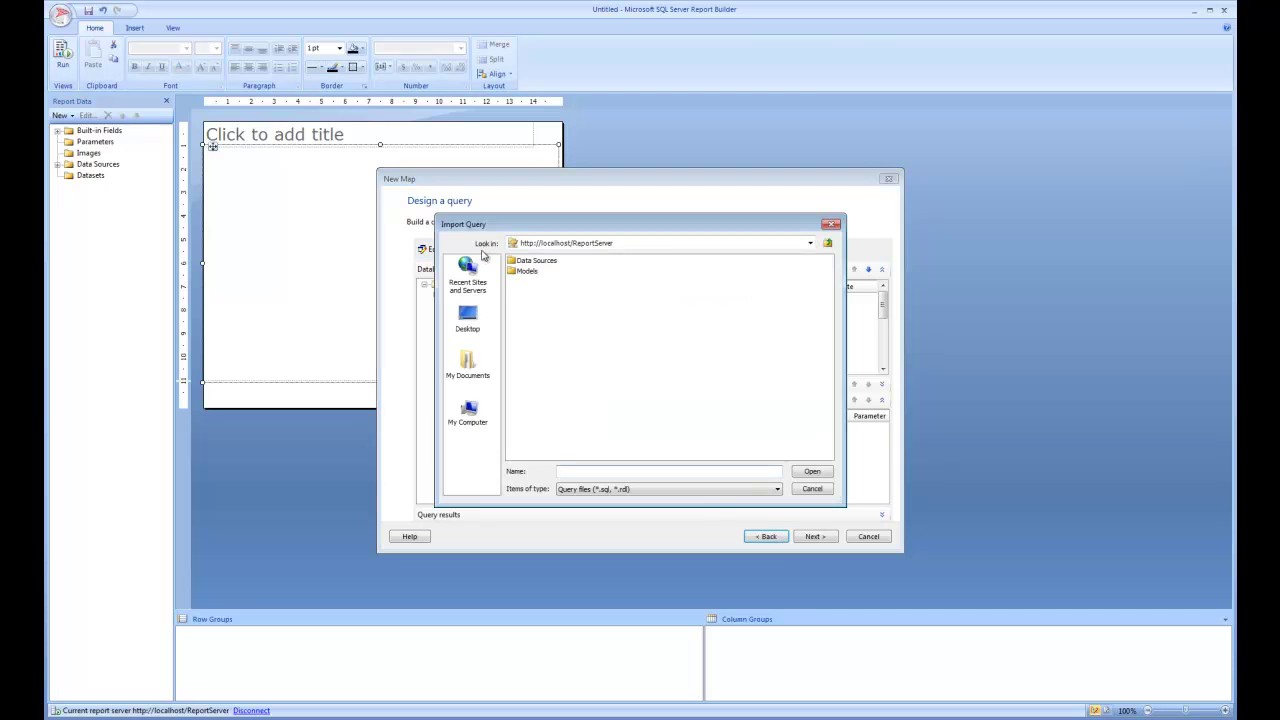
{"action": "left_click", "coordinate": [581, 472]}
{"action": "type", "text": "c:\\temp\\demo"}
{"action": "key", "text": "Return"}
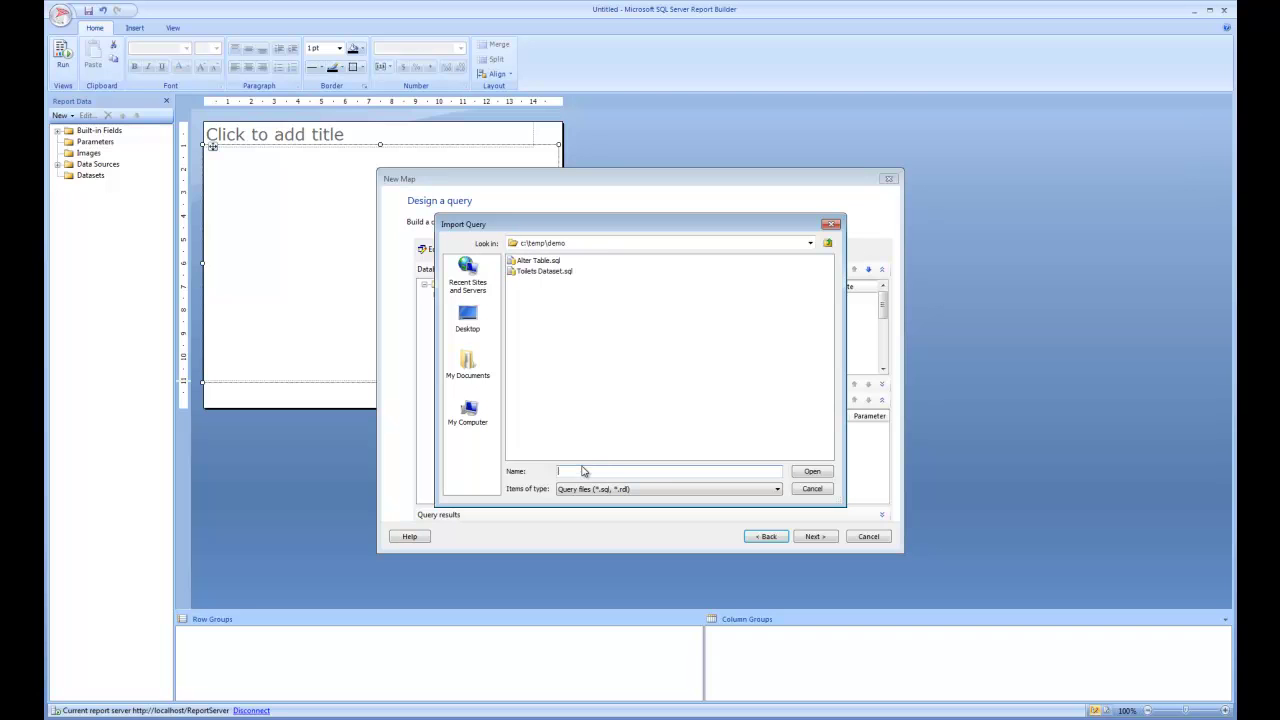
{"action": "double_click", "coordinate": [550, 274]}
{"action": "left_click", "coordinate": [818, 538]}
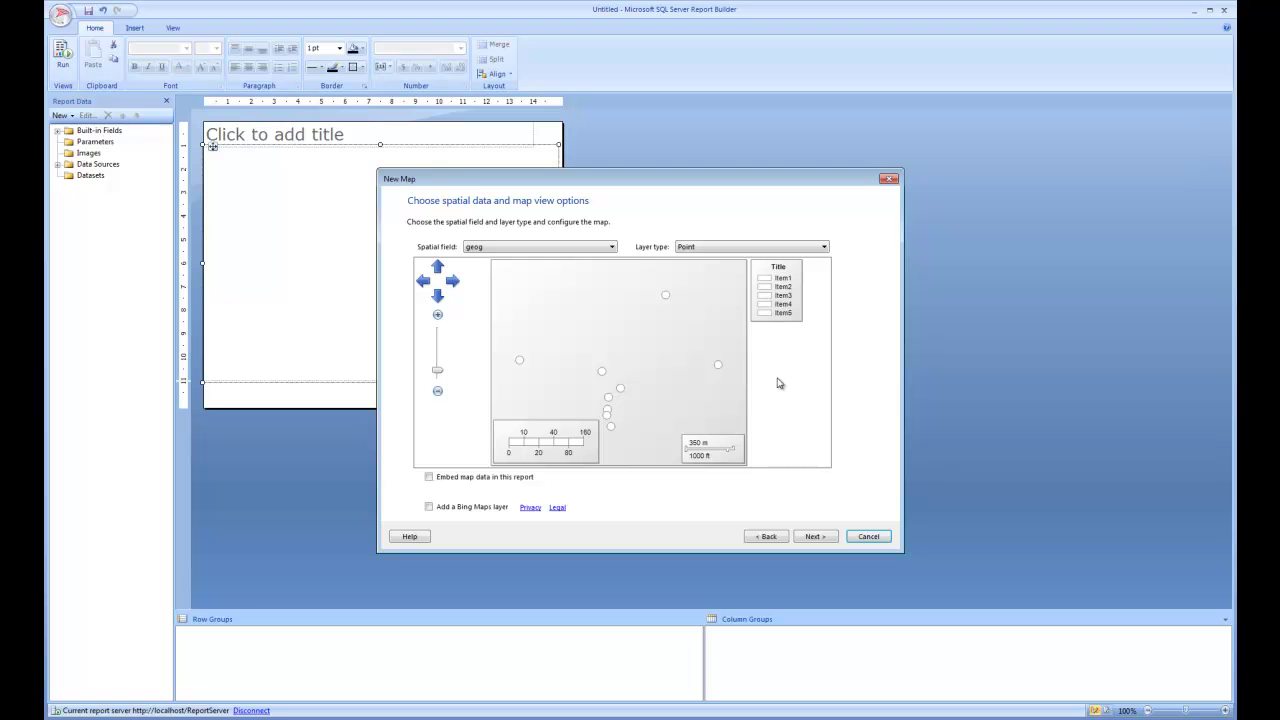
Step: Add a Bing Maps layer to the map and choose the Basic Marker Map visualization
{"action": "left_click", "coordinate": [429, 507]}
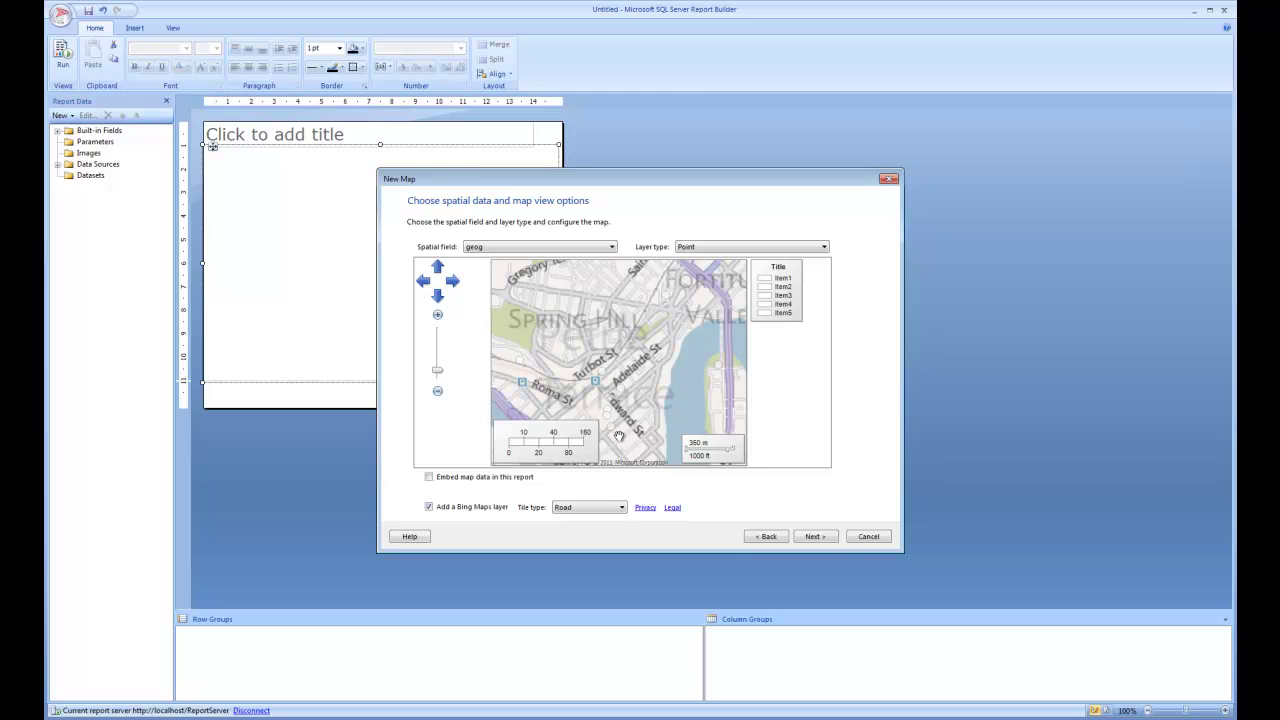
{"action": "left_click", "coordinate": [812, 537]}
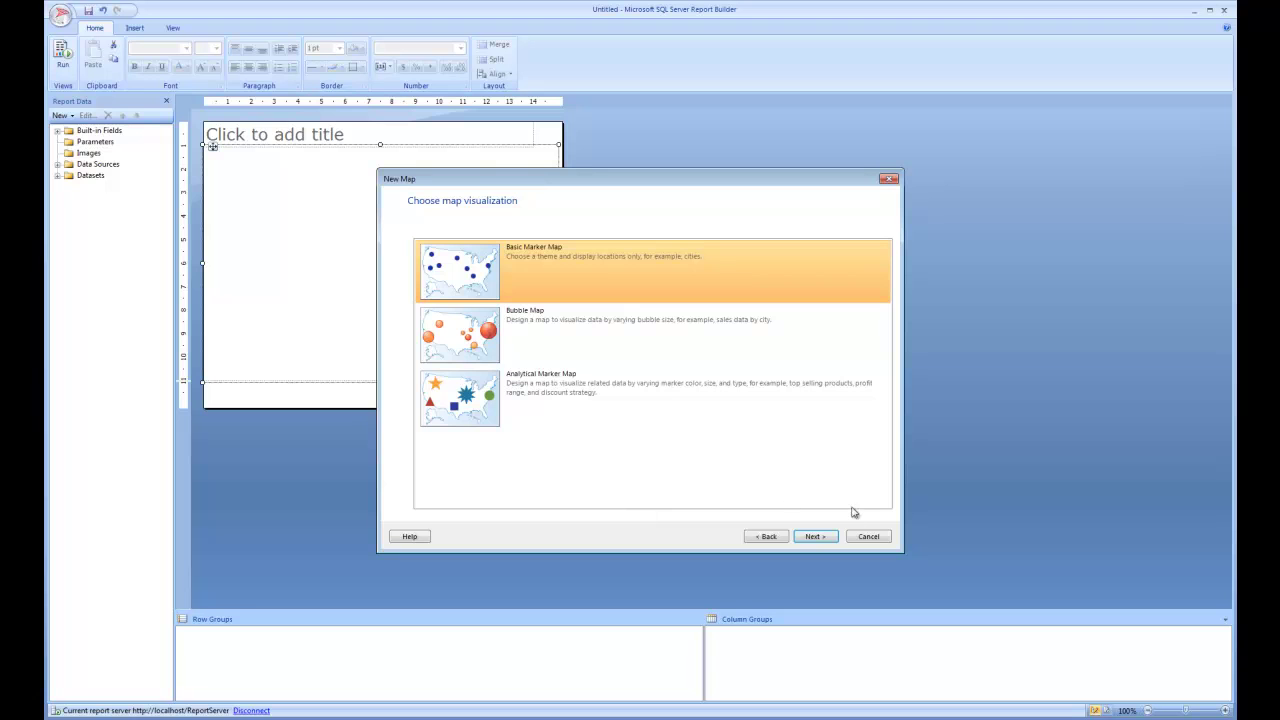
{"action": "left_click", "coordinate": [815, 537]}
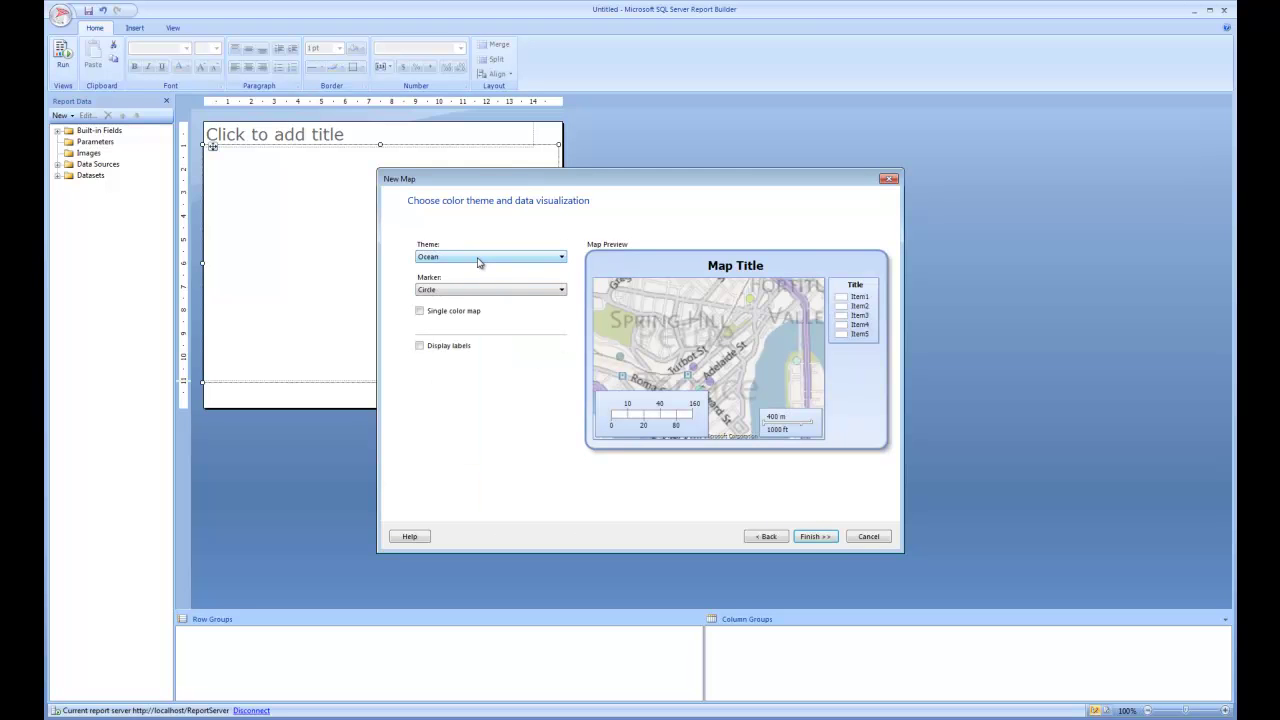
Step: Set the marker to PushPin with a single color map and finish the map wizard
{"action": "left_click", "coordinate": [489, 289]}
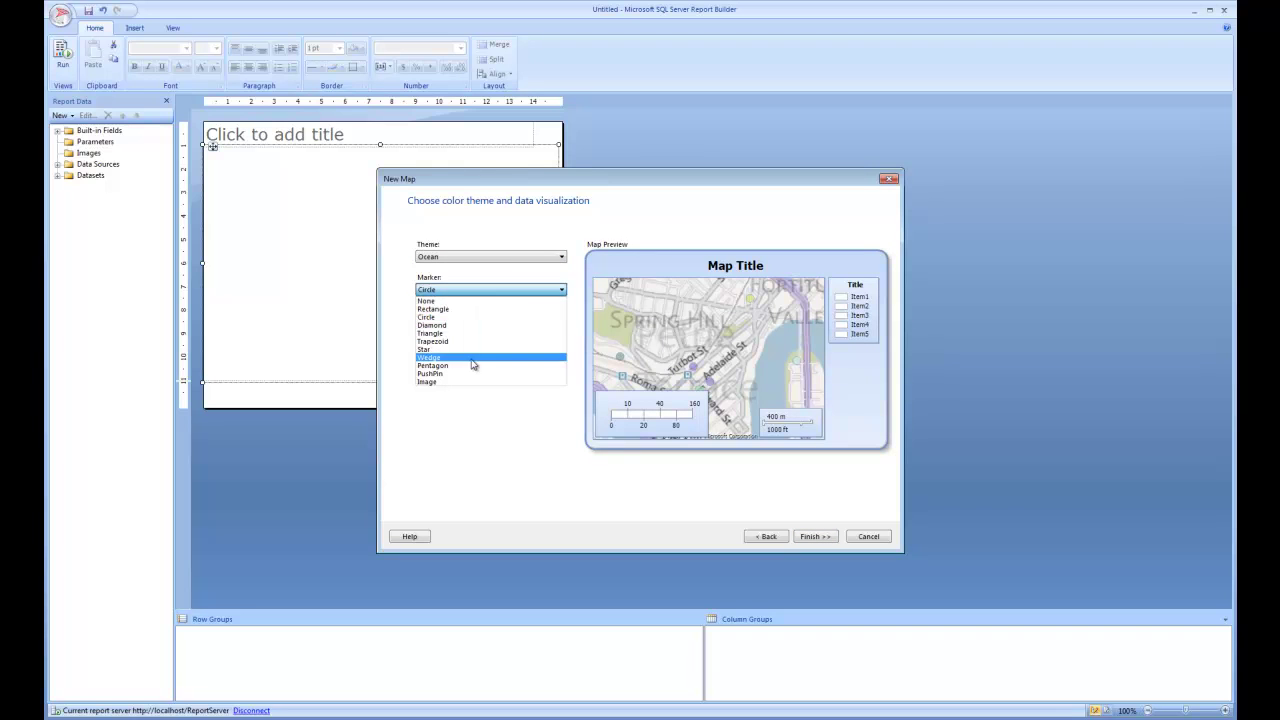
{"action": "left_click", "coordinate": [470, 374]}
{"action": "left_click", "coordinate": [450, 314]}
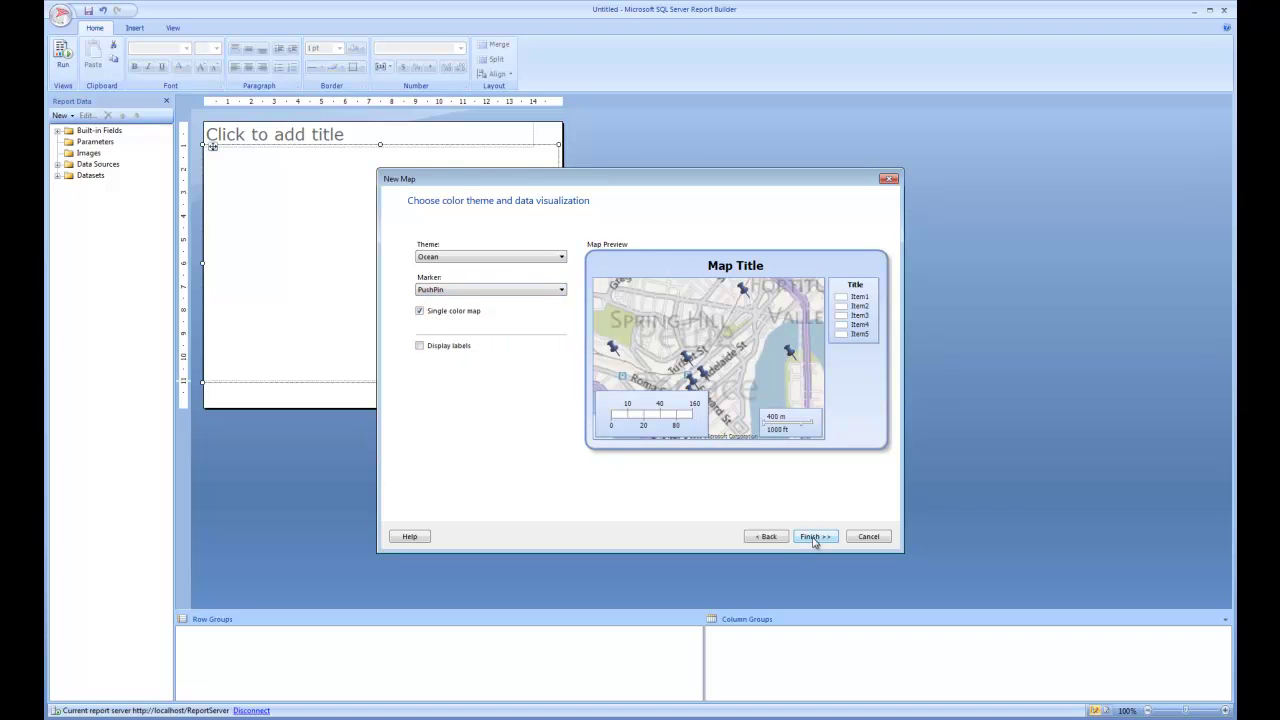
{"action": "left_click", "coordinate": [812, 537]}
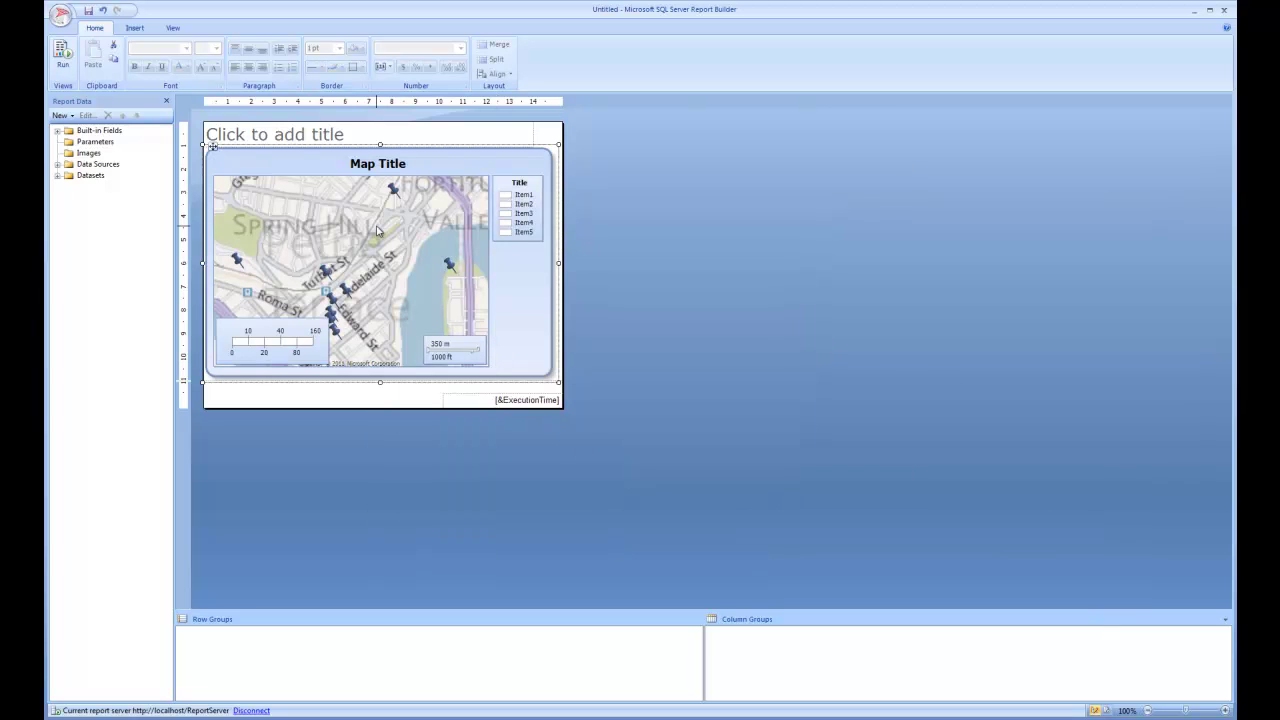
Step: Set the solid fill color of the PointLayer1 markers to Red in the map point properties
{"action": "left_click", "coordinate": [424, 196]}
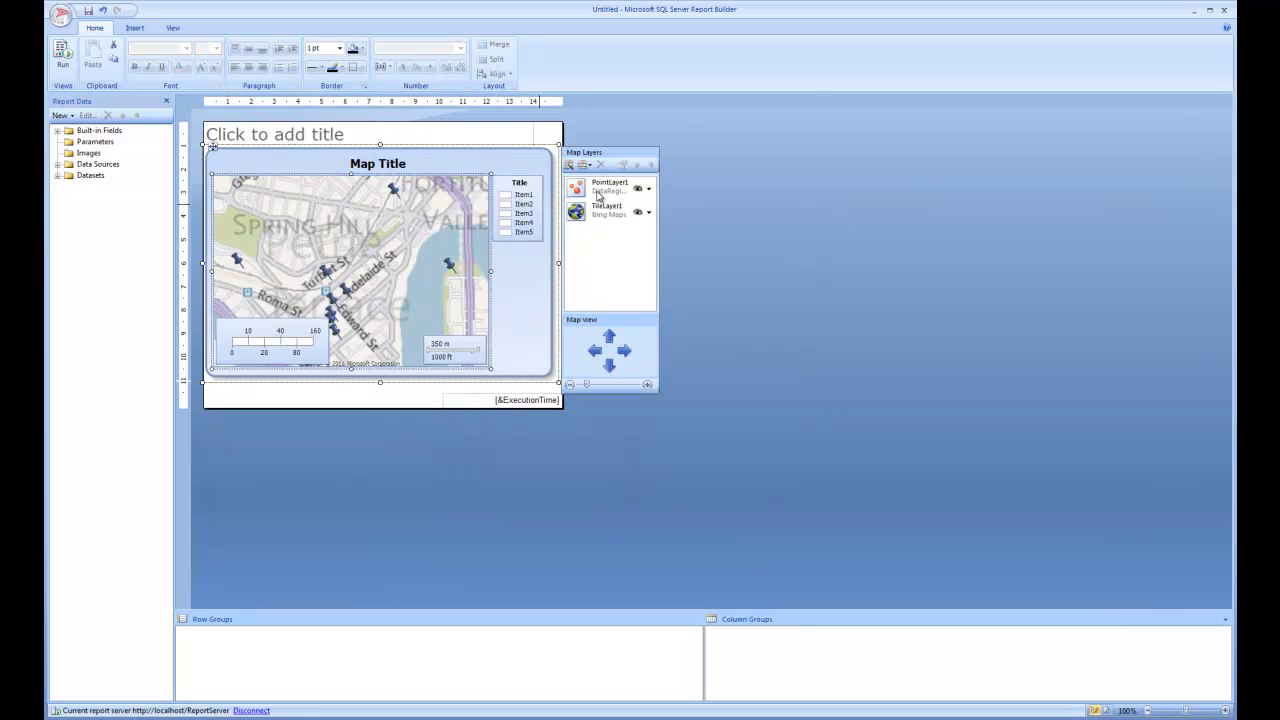
{"action": "left_click", "coordinate": [650, 191]}
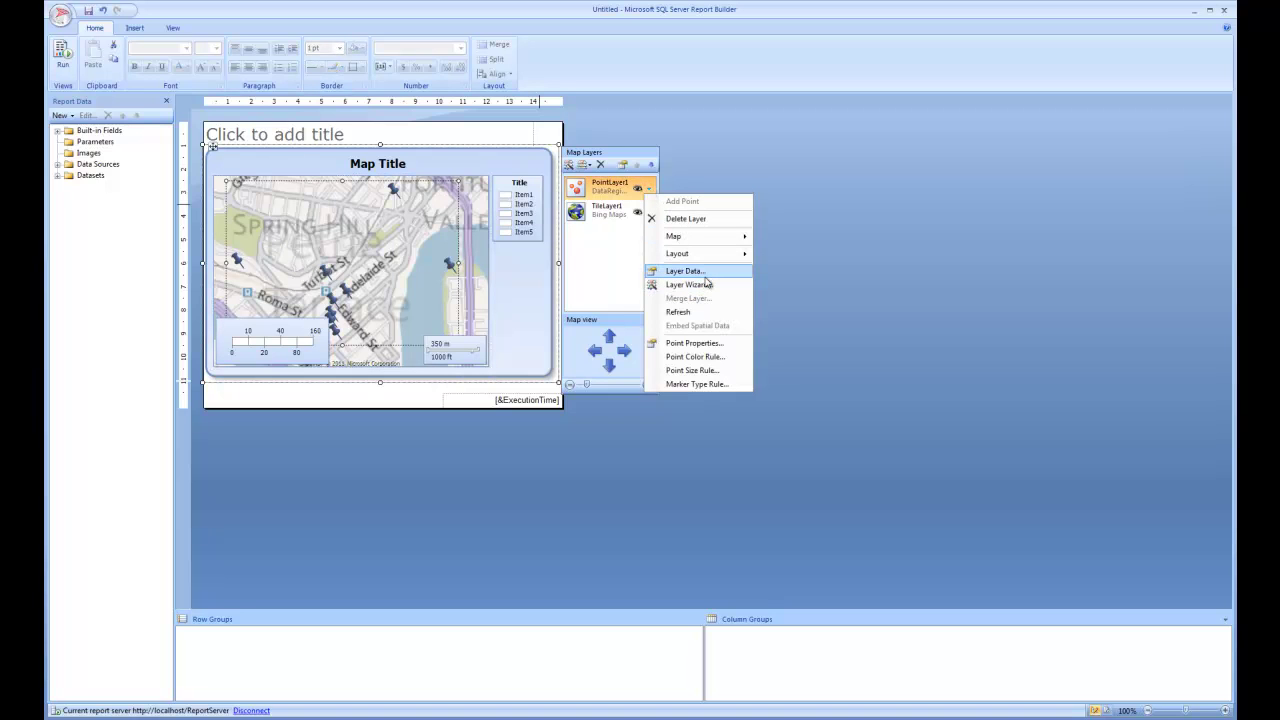
{"action": "left_click", "coordinate": [695, 343]}
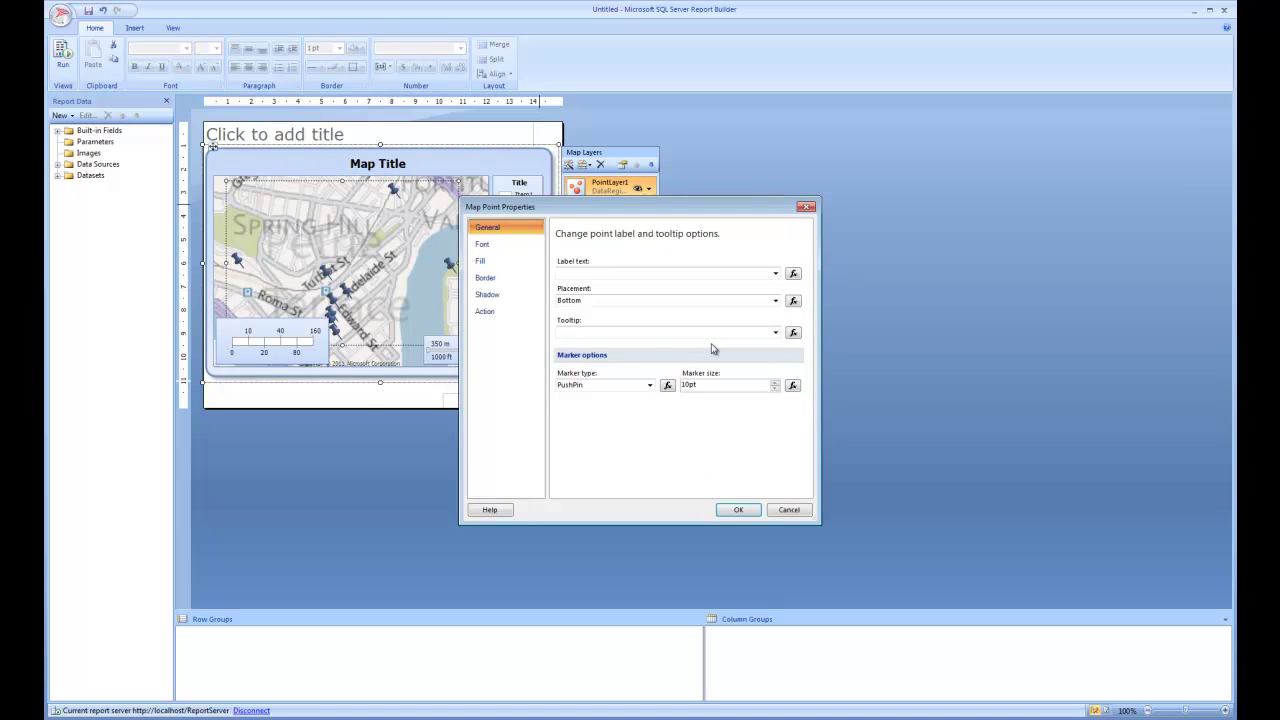
{"action": "left_click", "coordinate": [481, 261]}
{"action": "left_click", "coordinate": [630, 365]}
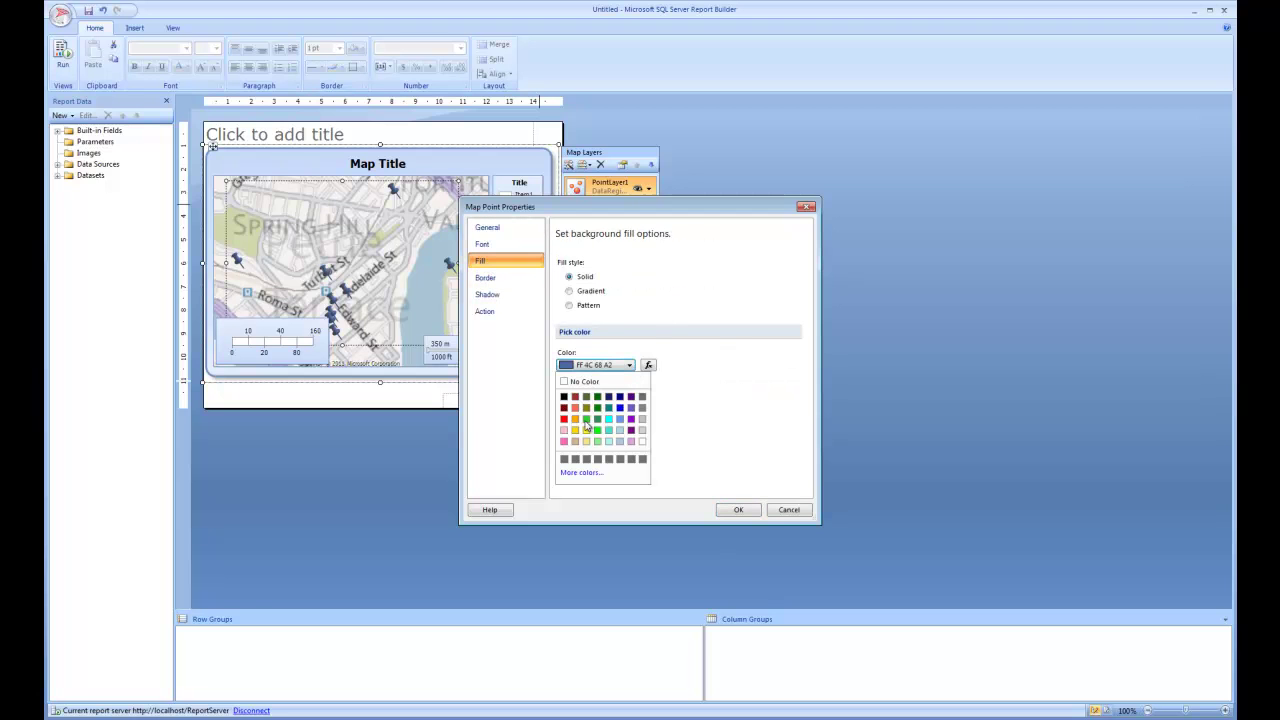
{"action": "left_click", "coordinate": [568, 427]}
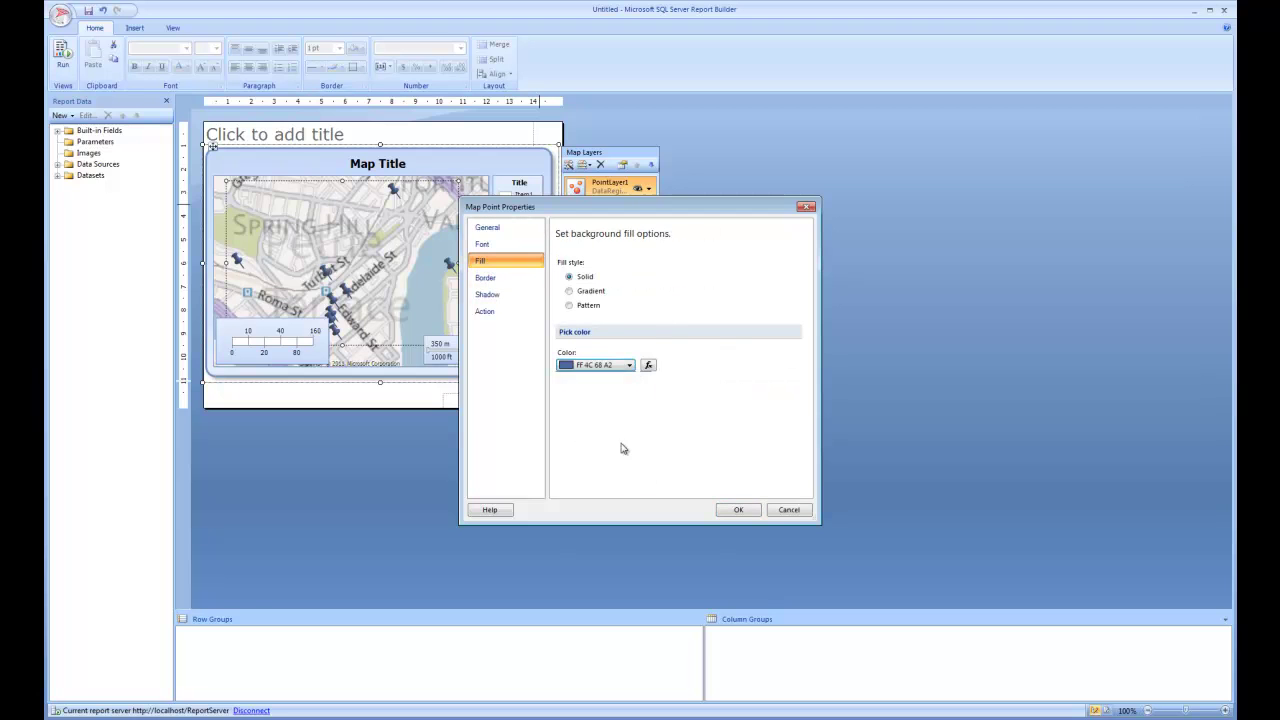
{"action": "left_click", "coordinate": [622, 366]}
{"action": "left_click", "coordinate": [564, 419]}
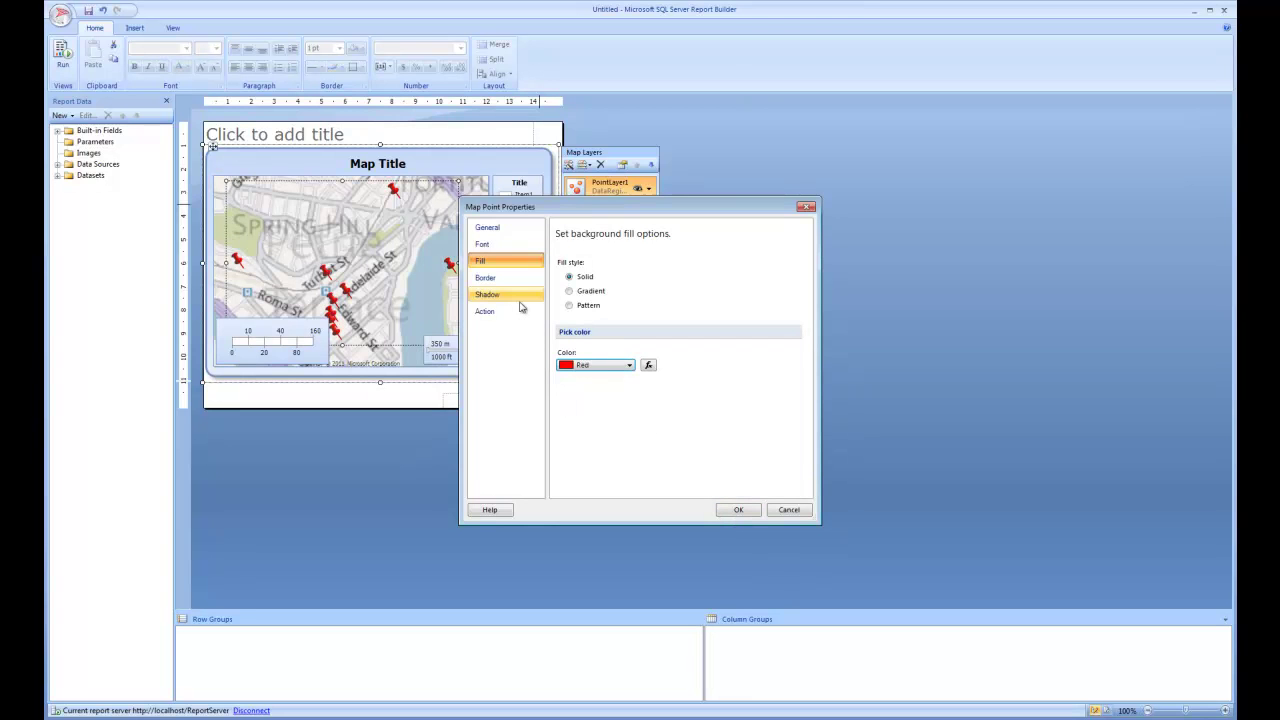
Step: Set the map points' tooltip to the [Name] field in the general point properties and apply the changes
{"action": "left_click", "coordinate": [500, 233]}
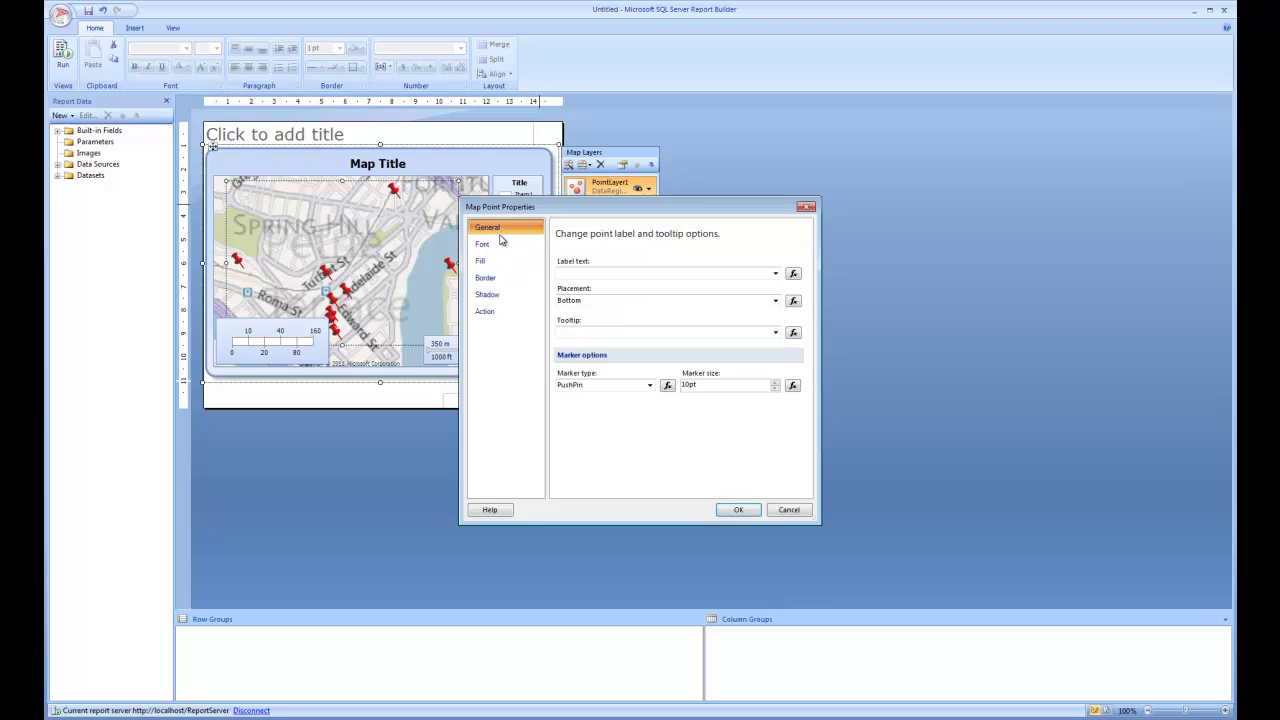
{"action": "left_click", "coordinate": [617, 330]}
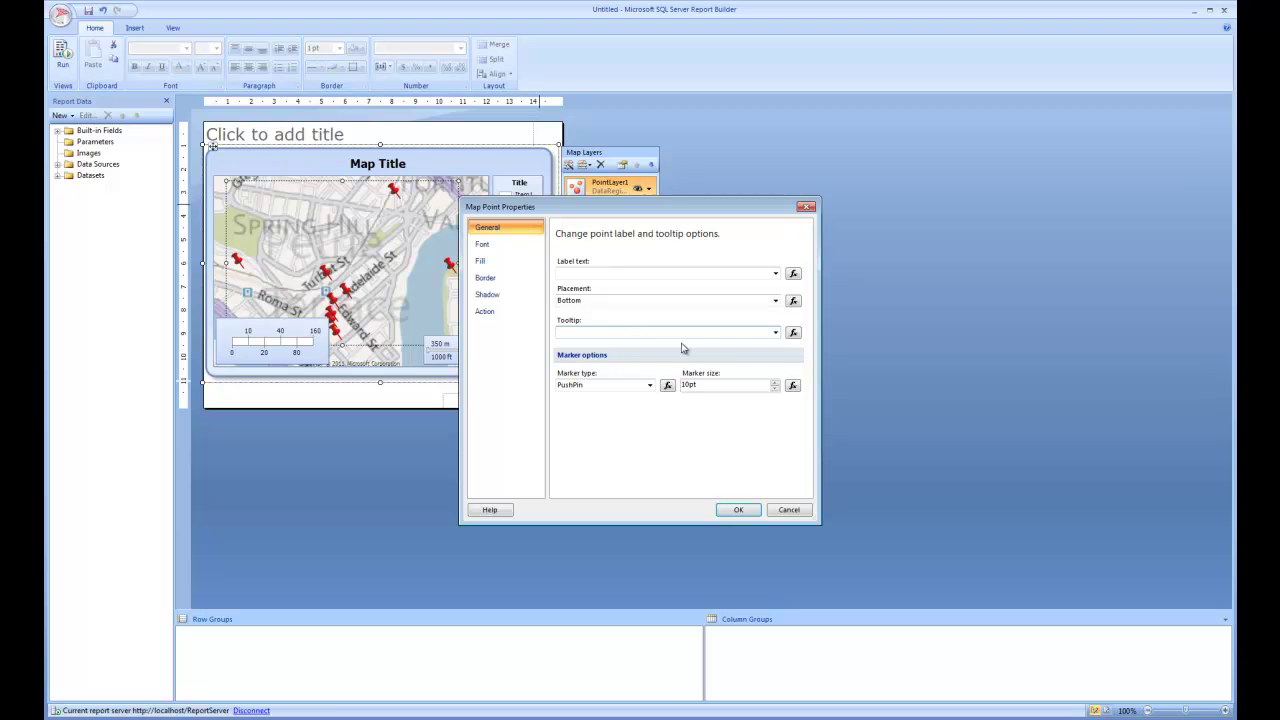
{"action": "left_click", "coordinate": [774, 333]}
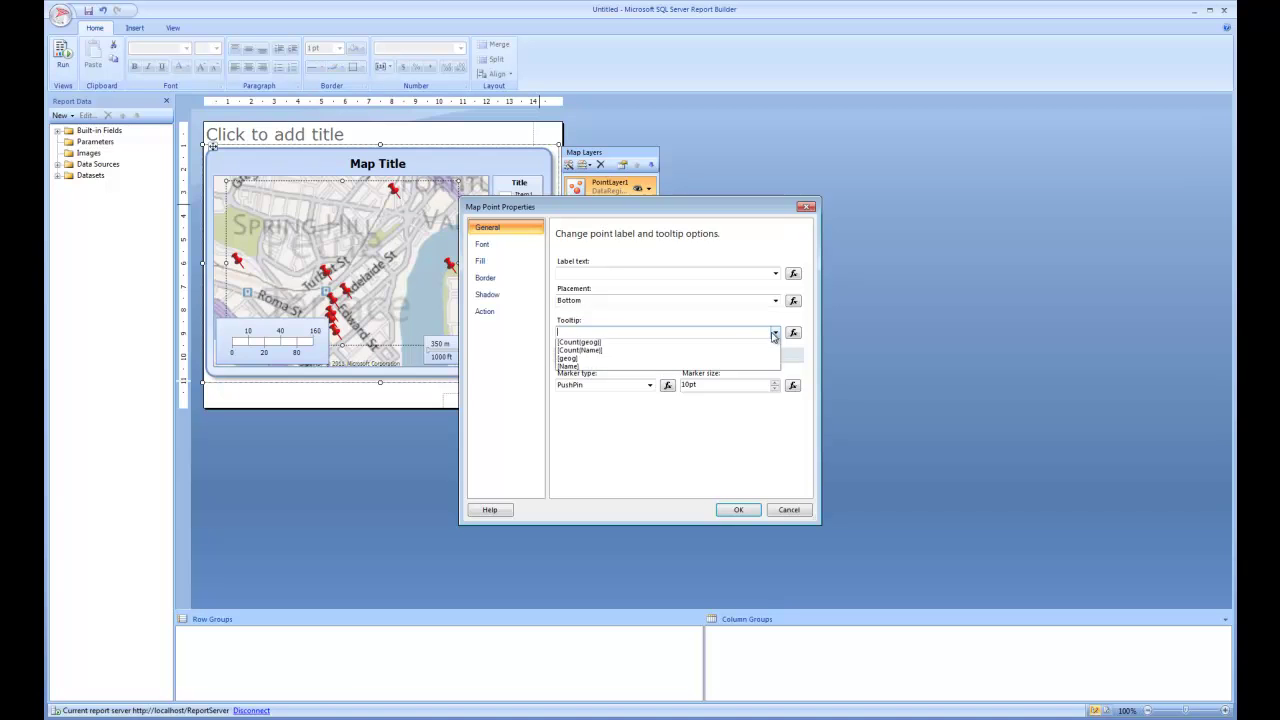
{"action": "left_click", "coordinate": [700, 367]}
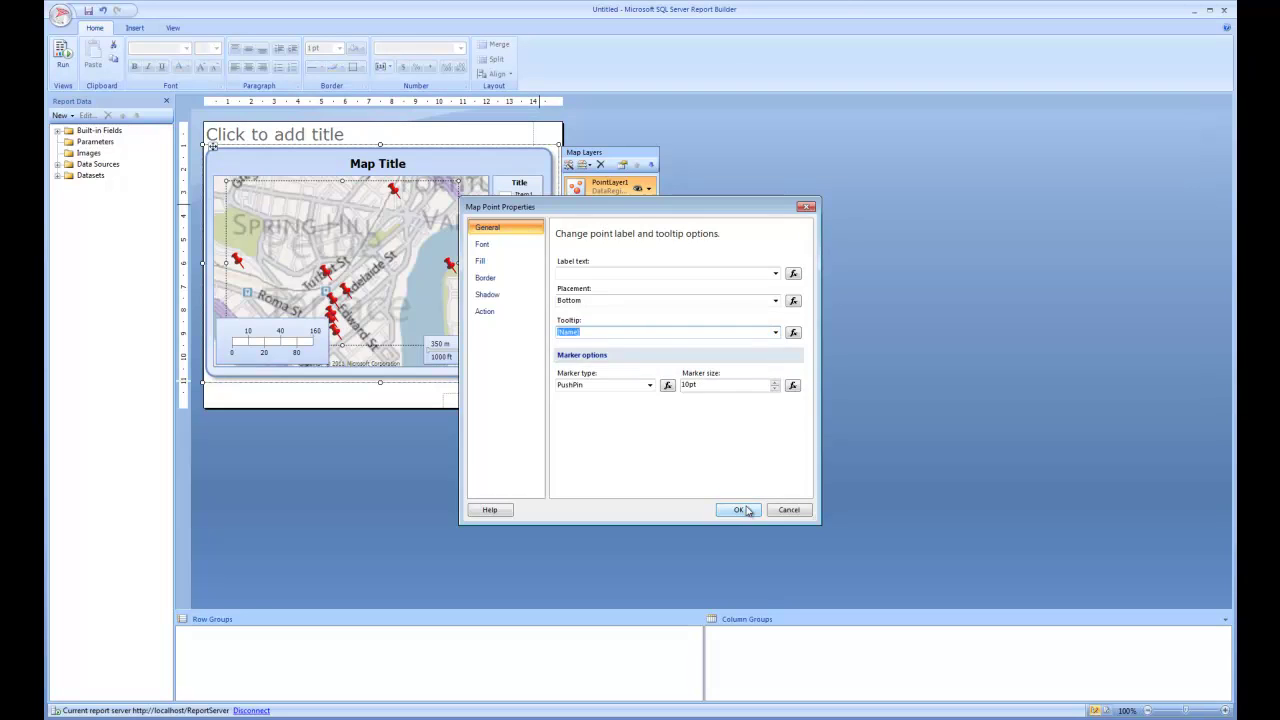
{"action": "left_click", "coordinate": [740, 509]}
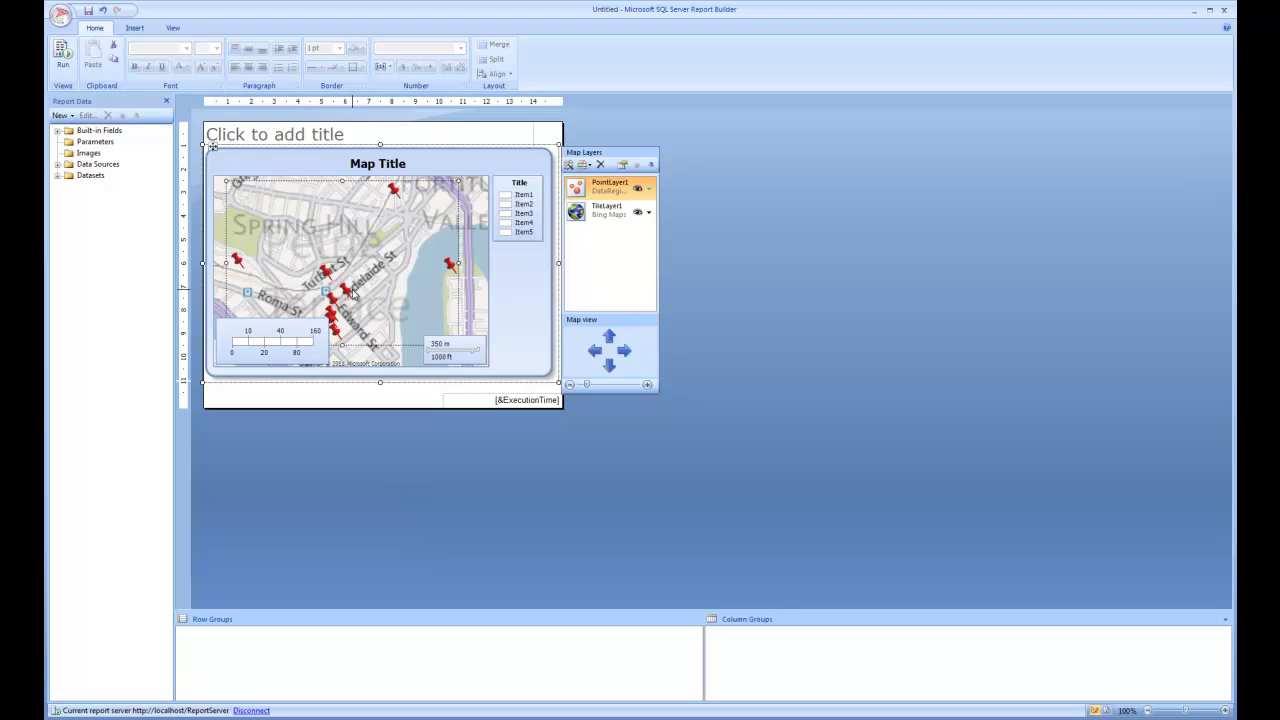
Step: Change the map title to Toilet Map, run the report to preview it and return to the design view
{"action": "left_click", "coordinate": [398, 166]}
{"action": "left_click", "coordinate": [410, 165]}
{"action": "left_click_drag", "start_coordinate": [409, 162], "coordinate": [350, 161]}
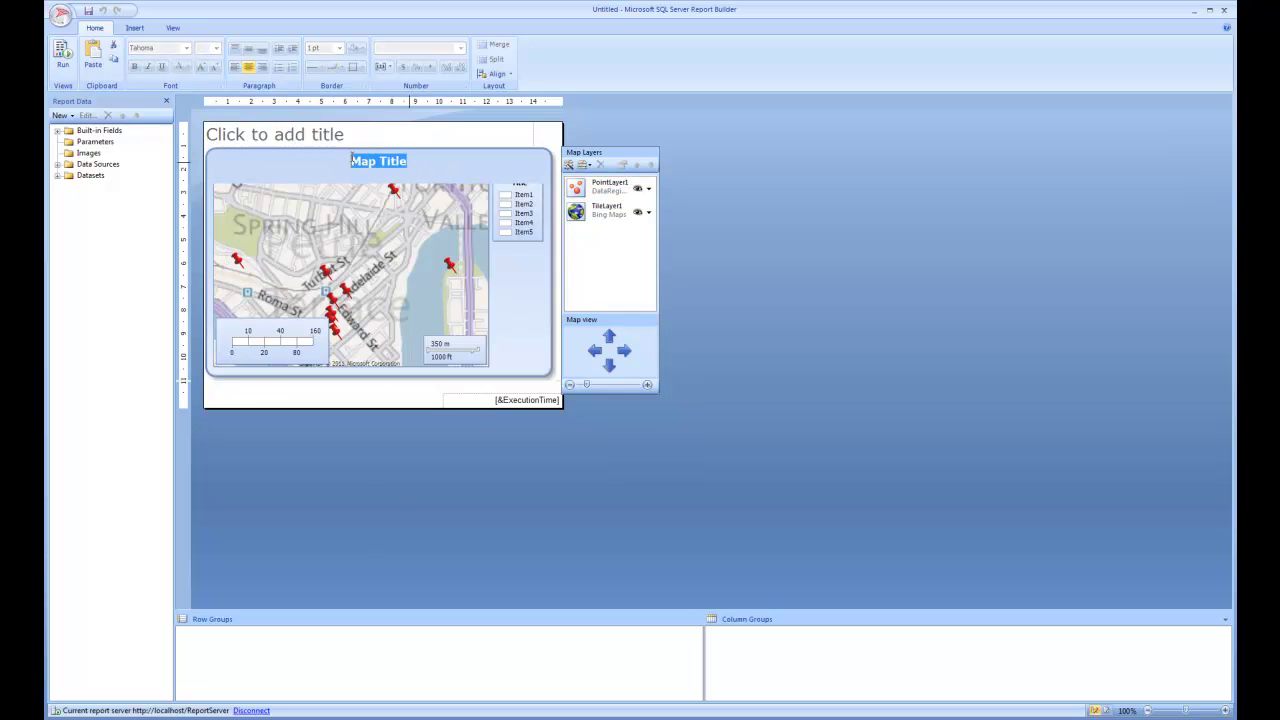
{"action": "type", "text": "Toilet Map"}
{"action": "left_click", "coordinate": [859, 291]}
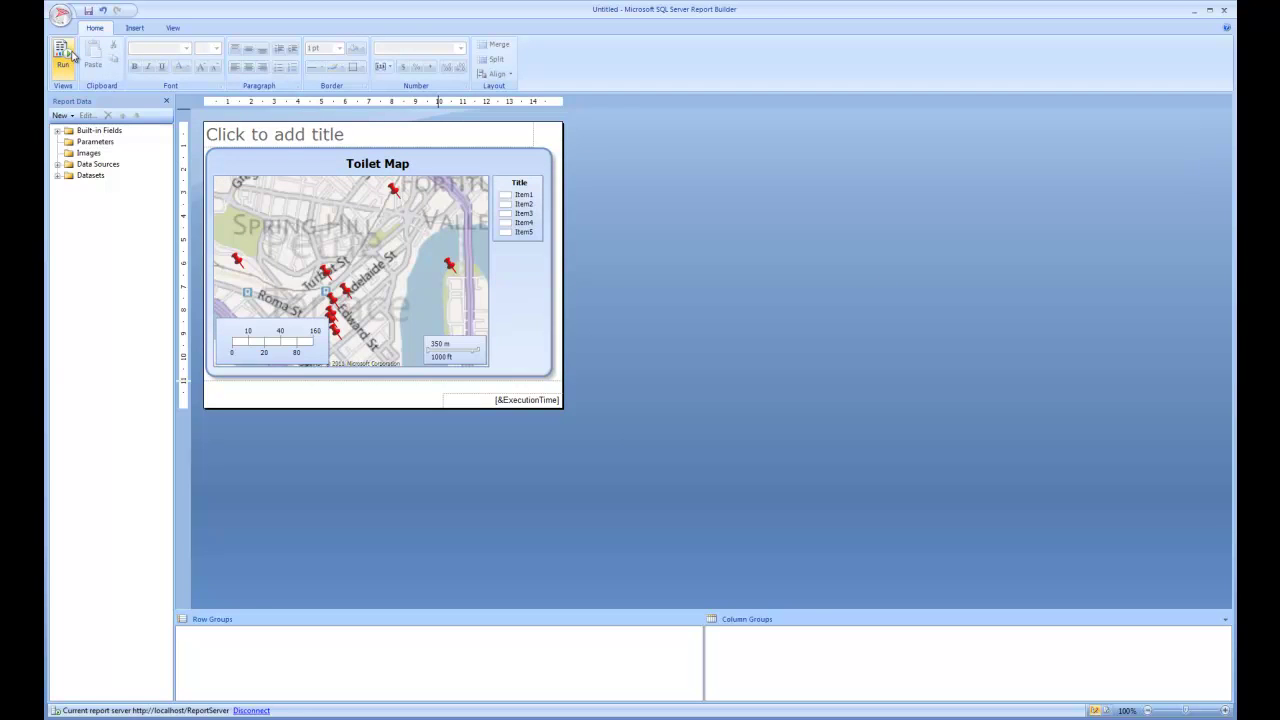
{"action": "left_click", "coordinate": [62, 55]}
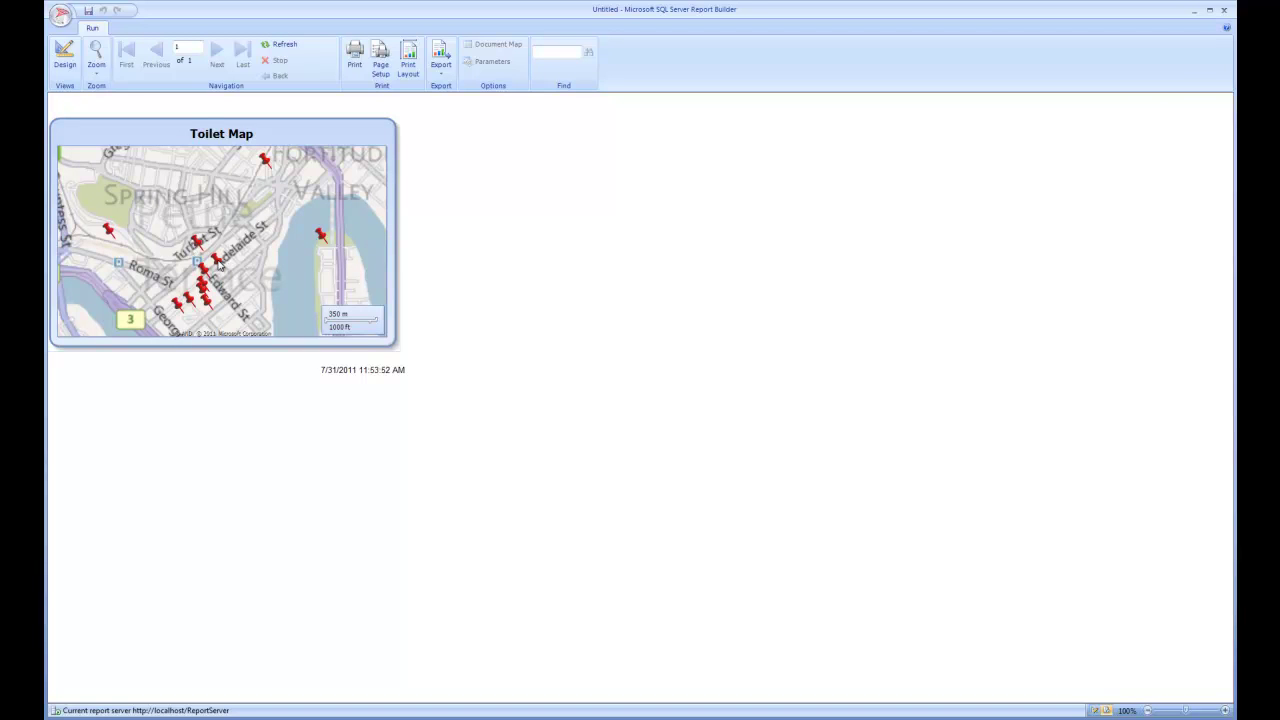
{"action": "left_click", "coordinate": [68, 70]}
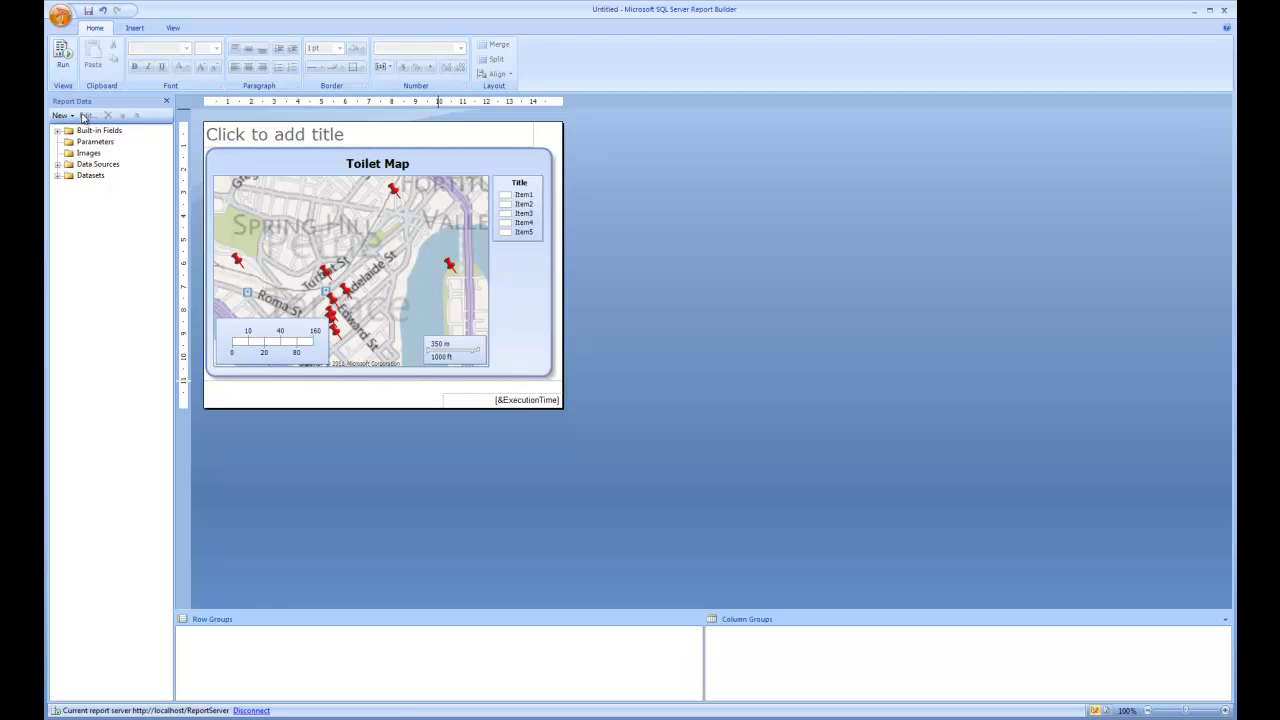
Step: Save the report to the report server as Toilet Map and open it from the refreshed Report Manager home folder
{"action": "key", "text": "ctrl+s"}
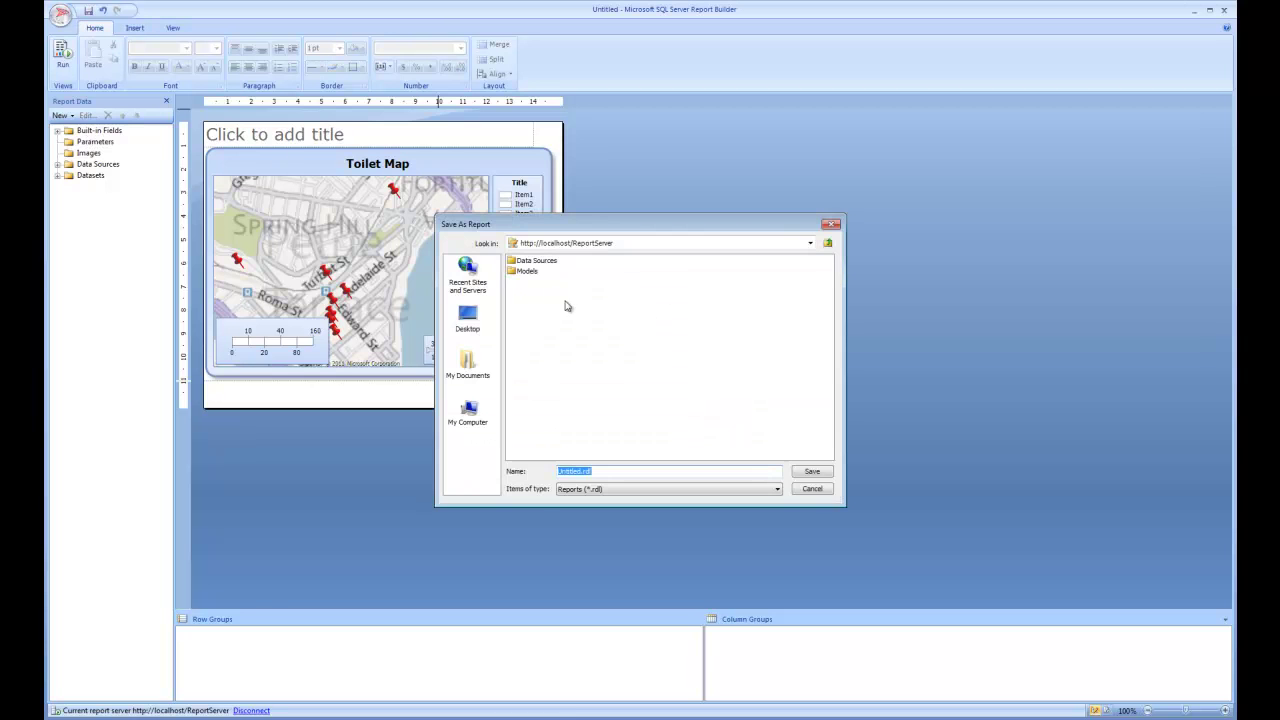
{"action": "double_click", "coordinate": [579, 264]}
{"action": "left_click_drag", "start_coordinate": [592, 471], "coordinate": [535, 471]}
{"action": "type", "text": "Toilet Map"}
{"action": "left_click", "coordinate": [812, 471]}
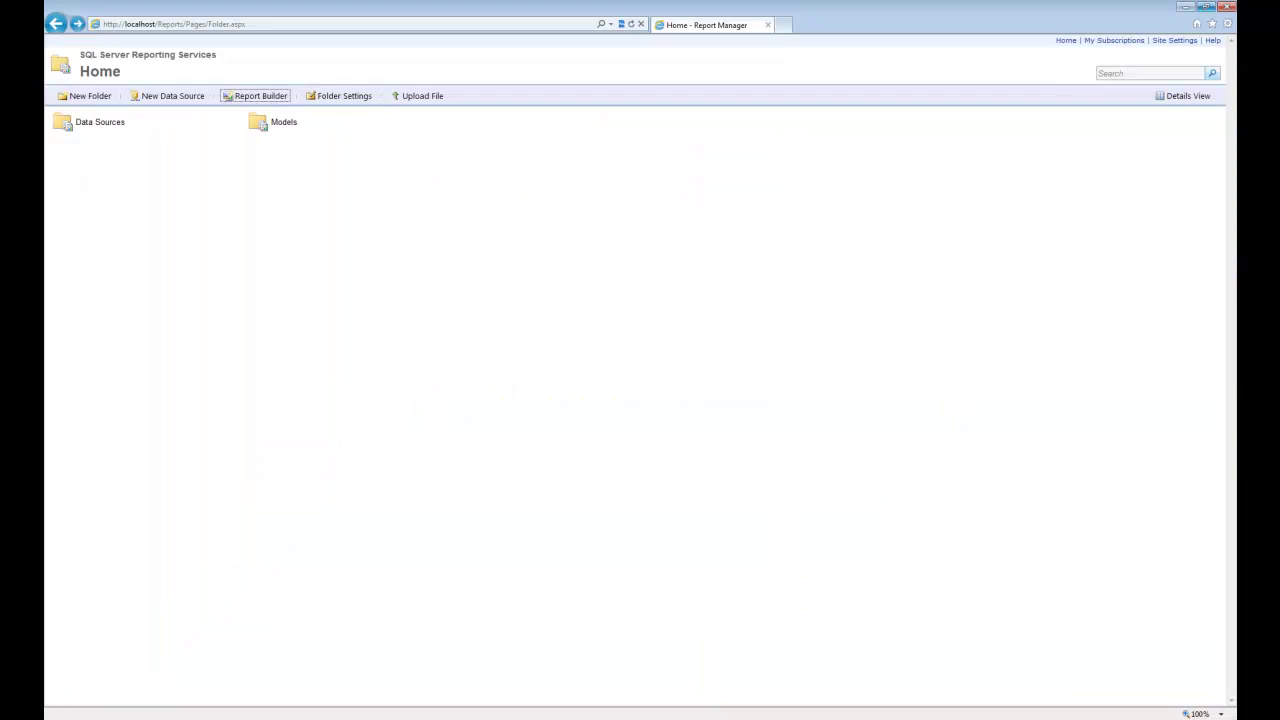
{"action": "key", "text": "F5"}
{"action": "left_click", "coordinate": [486, 124]}
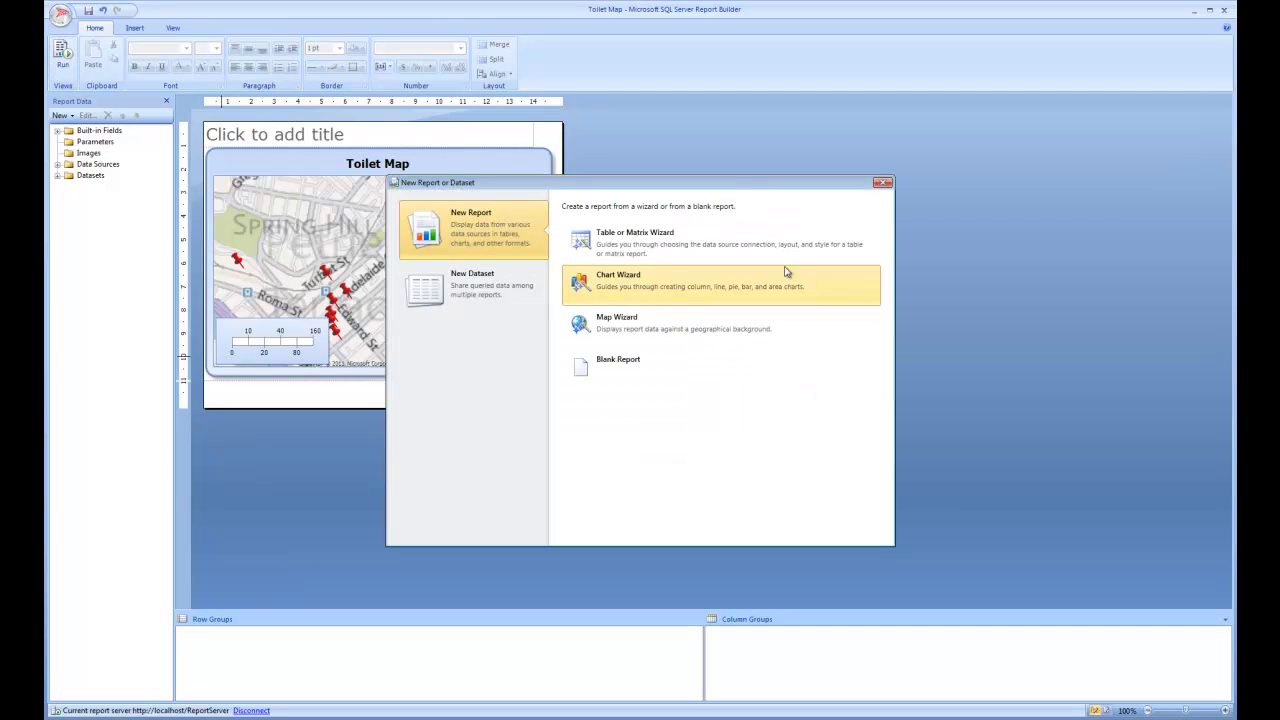
Step: Start a new report with the Table or Matrix Wizard, creating a dataset and a new data source named dsTolets
{"action": "left_click", "coordinate": [722, 256]}
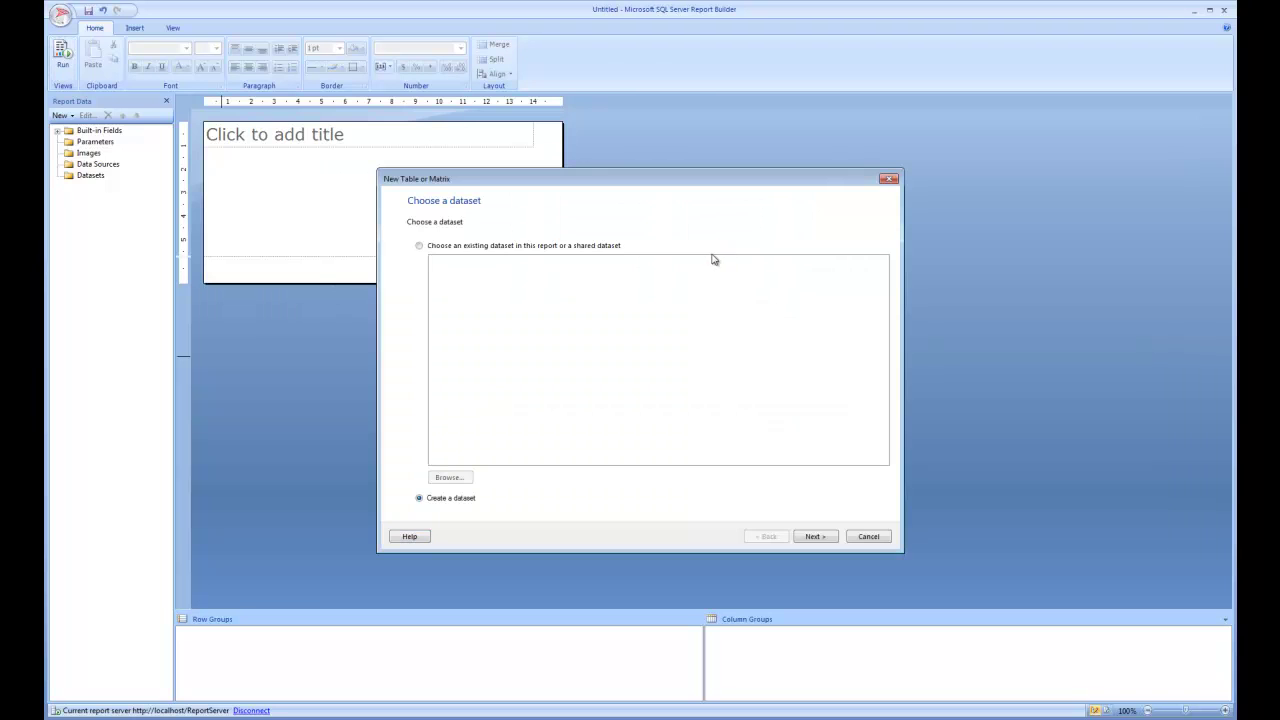
{"action": "left_click", "coordinate": [821, 537]}
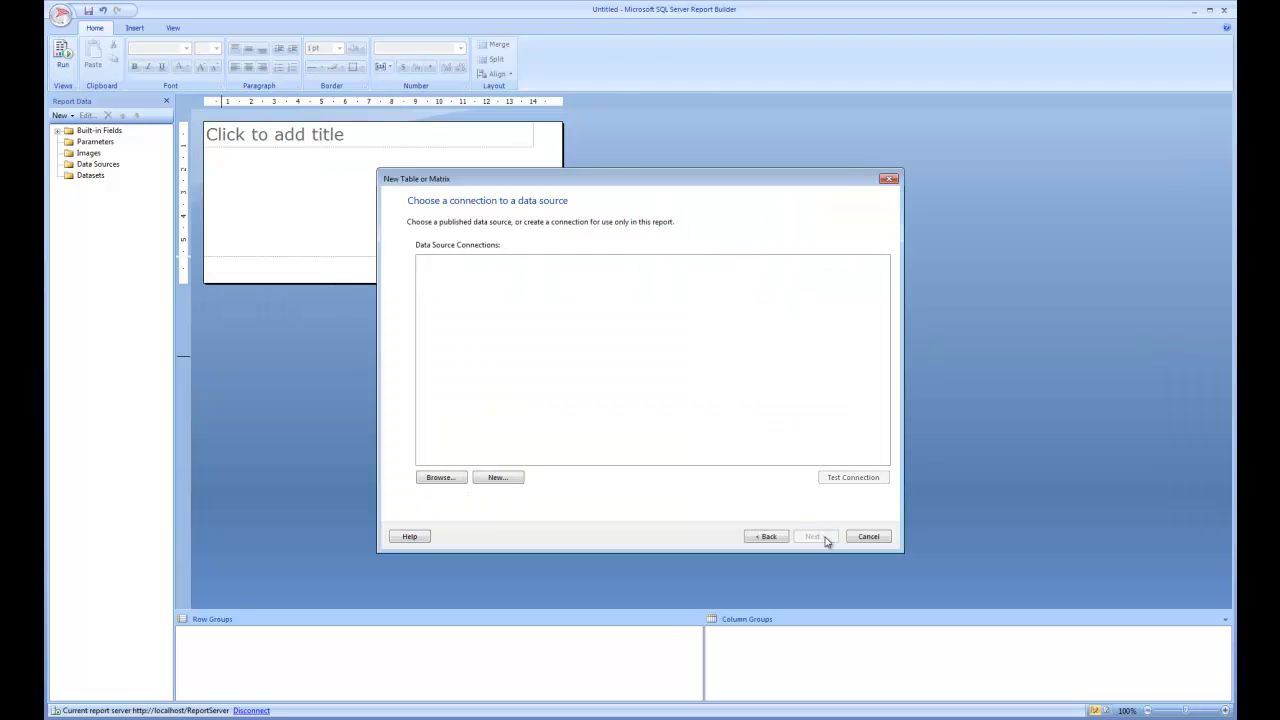
{"action": "left_click", "coordinate": [516, 482]}
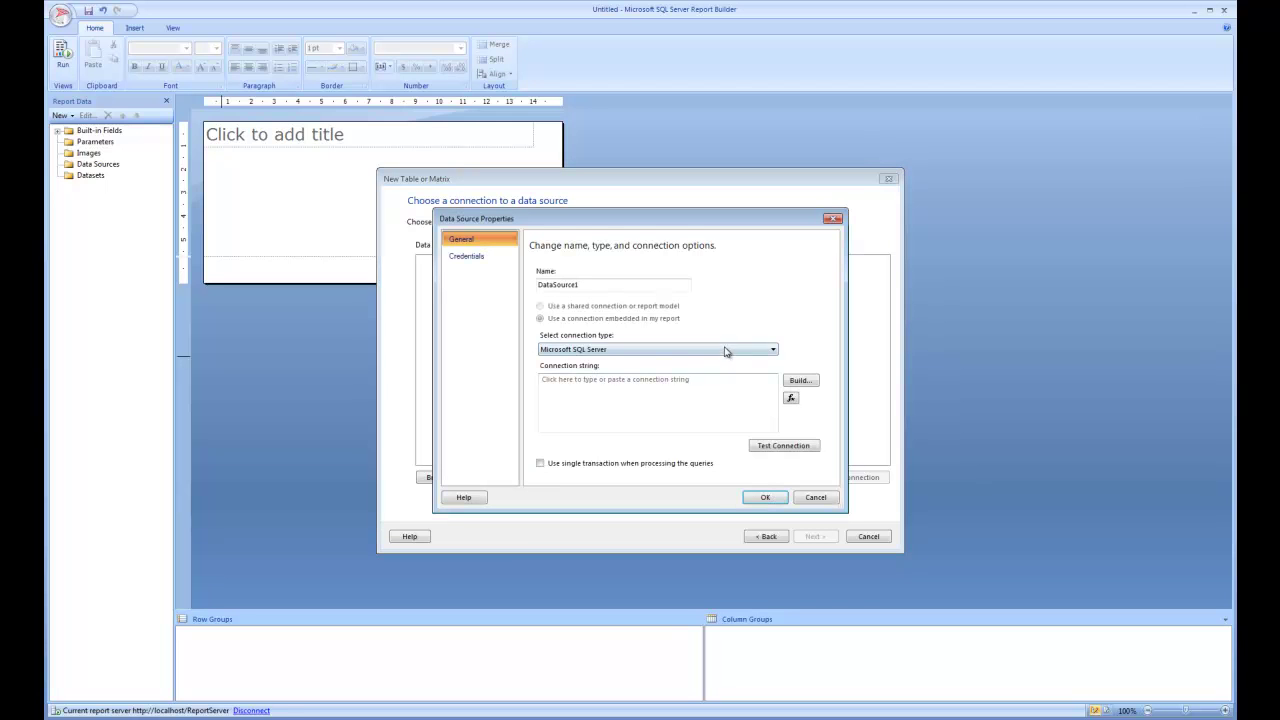
{"action": "left_click_drag", "start_coordinate": [625, 284], "coordinate": [490, 300]}
{"action": "type", "text": "dsToilets"}
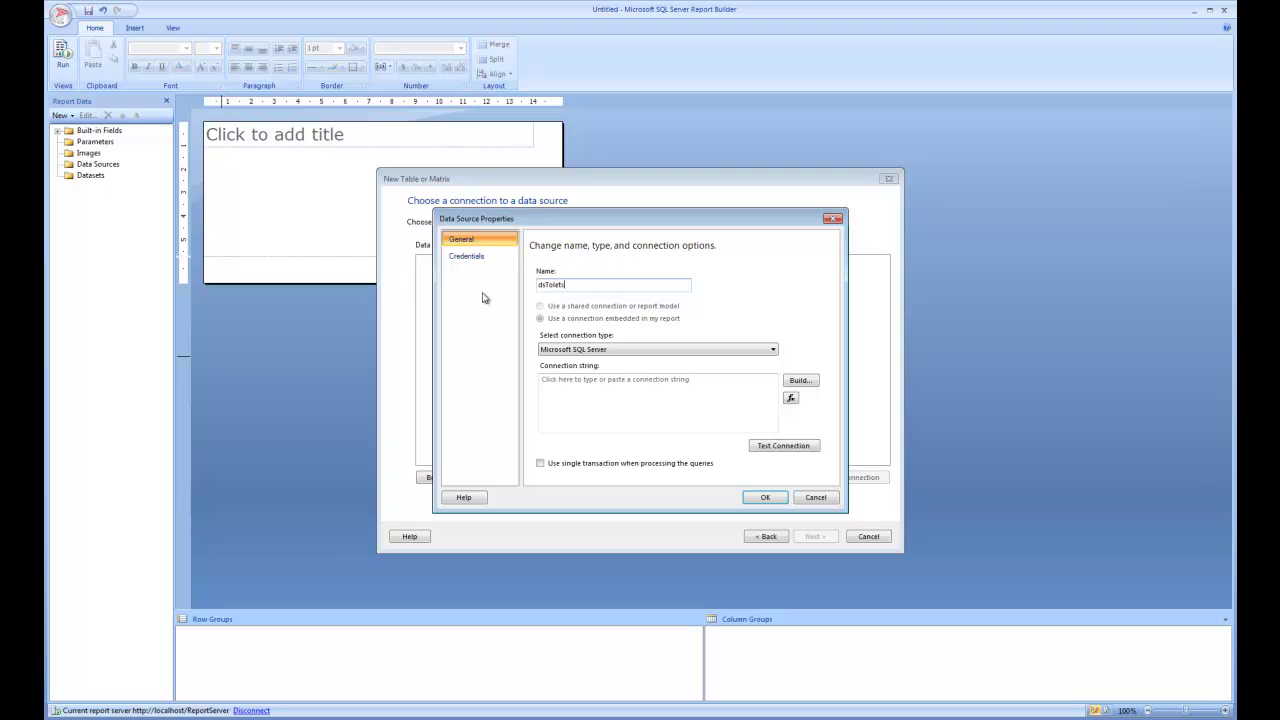
Step: Build the data source's connection to the PowerBI database on server localhost and confirm the data source
{"action": "left_click", "coordinate": [800, 381]}
{"action": "type", "text": "localhost"}
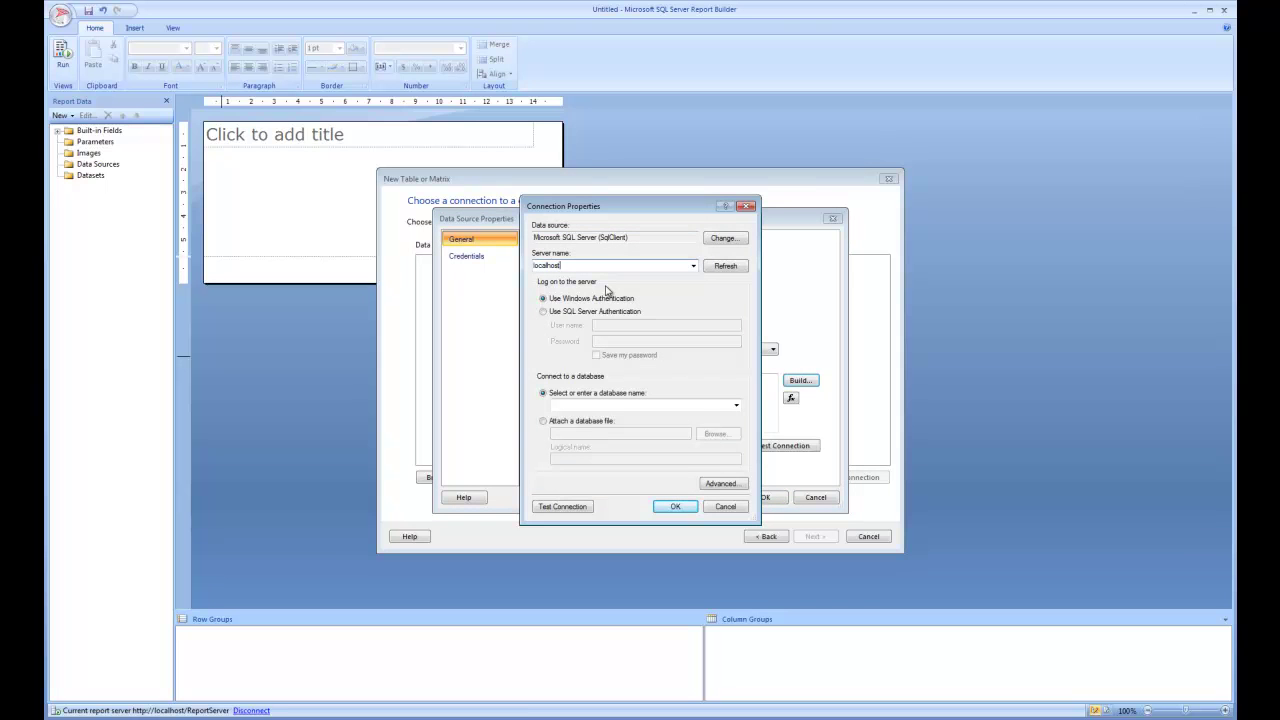
{"action": "left_click", "coordinate": [736, 404]}
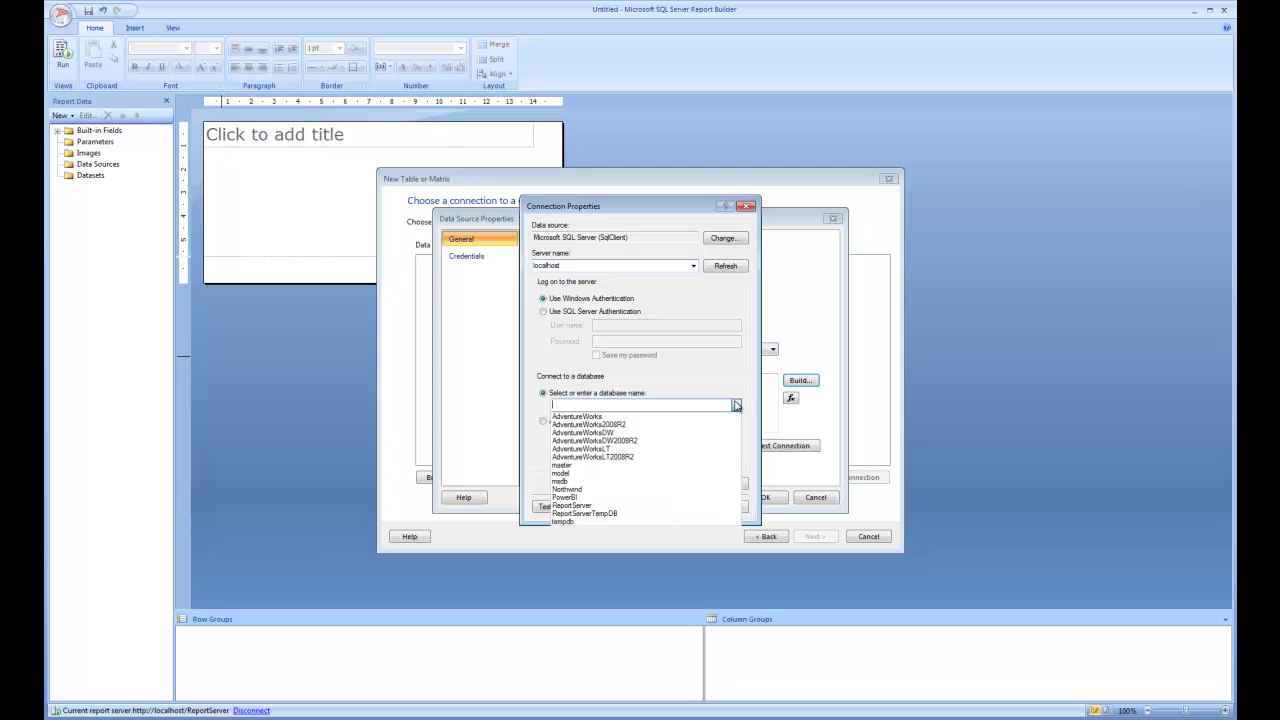
{"action": "left_click", "coordinate": [600, 497]}
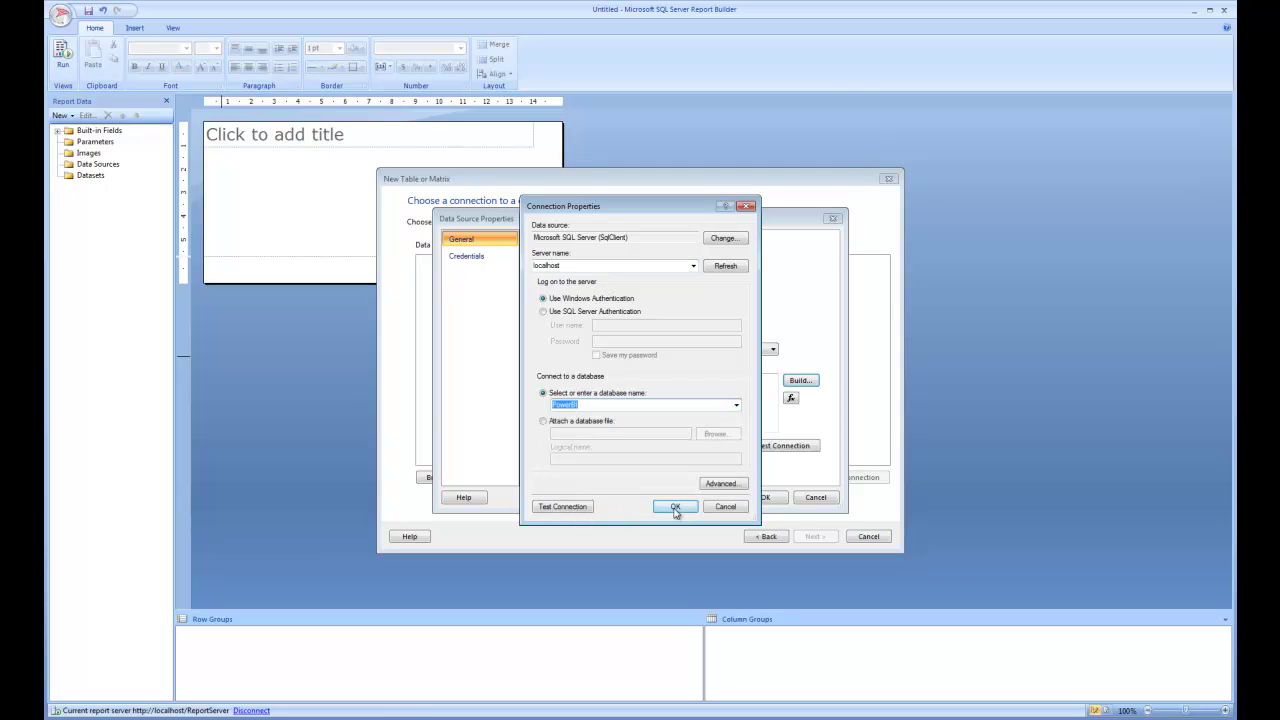
{"action": "left_click", "coordinate": [672, 510]}
{"action": "left_click", "coordinate": [765, 498]}
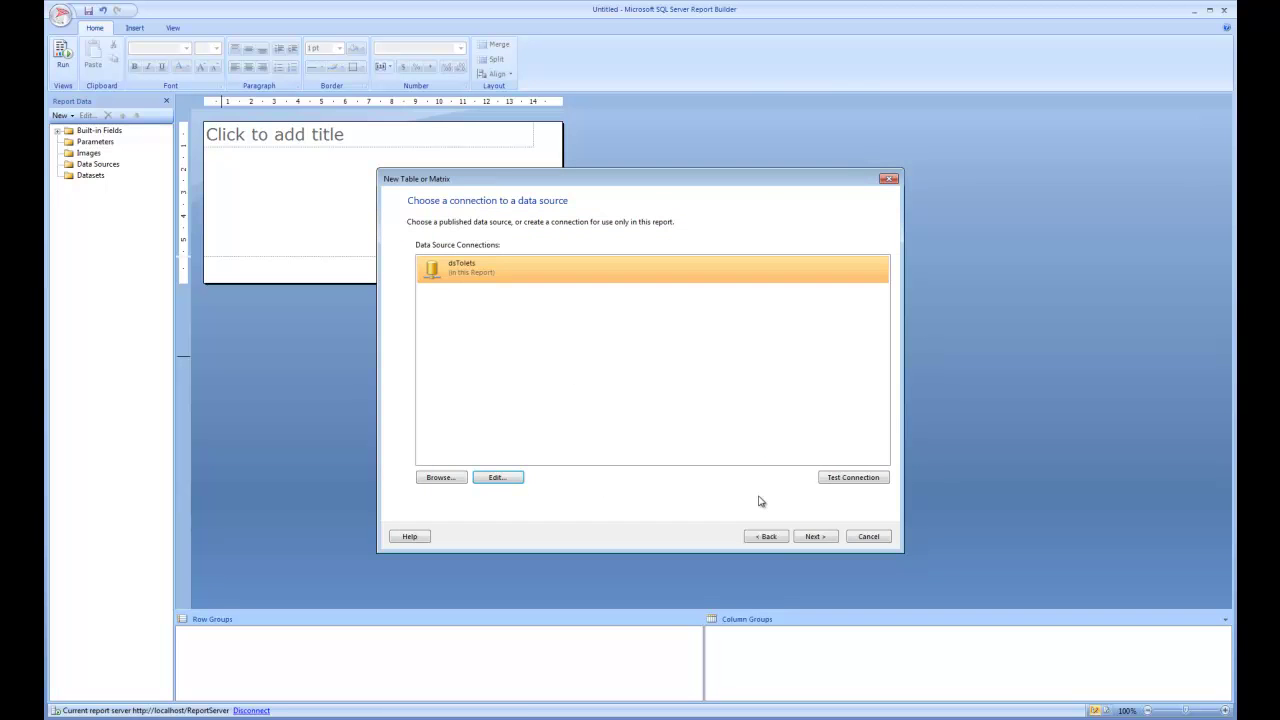
Step: Include the whole Toilets table in the query and continue to arranging the fields
{"action": "left_click", "coordinate": [815, 536]}
{"action": "left_click", "coordinate": [424, 284]}
{"action": "left_click", "coordinate": [447, 295]}
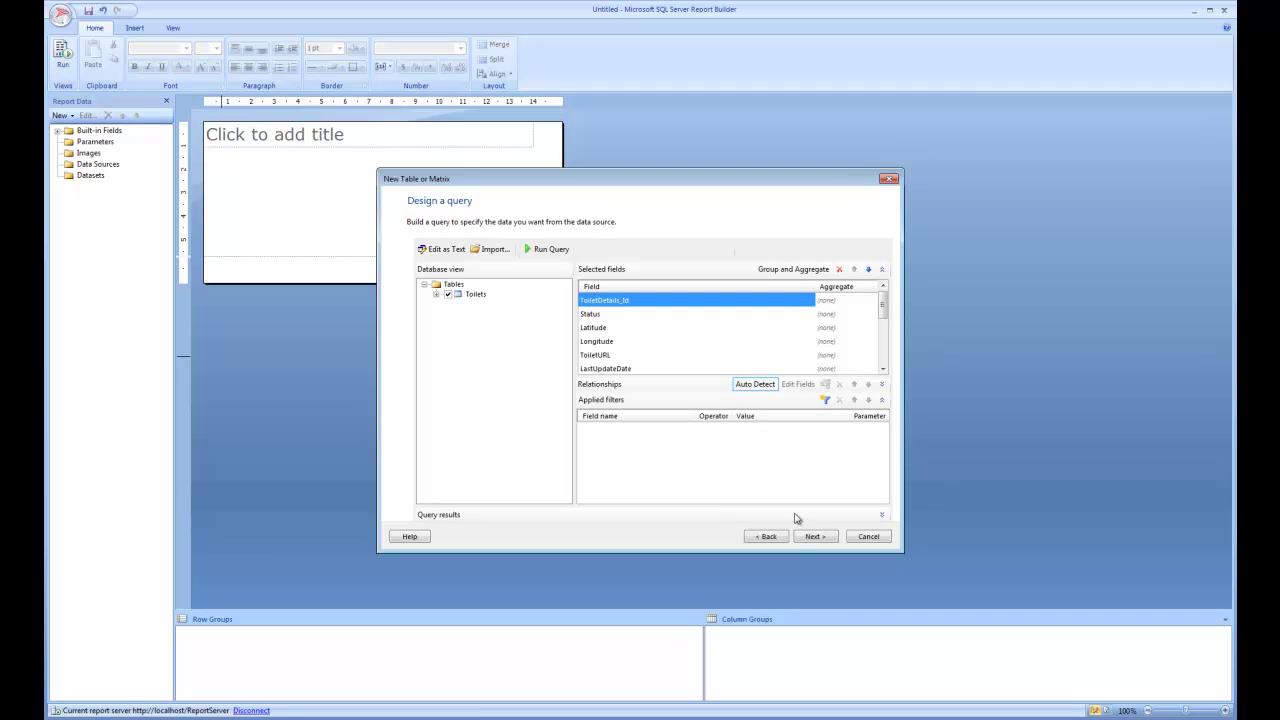
{"action": "left_click", "coordinate": [815, 537]}
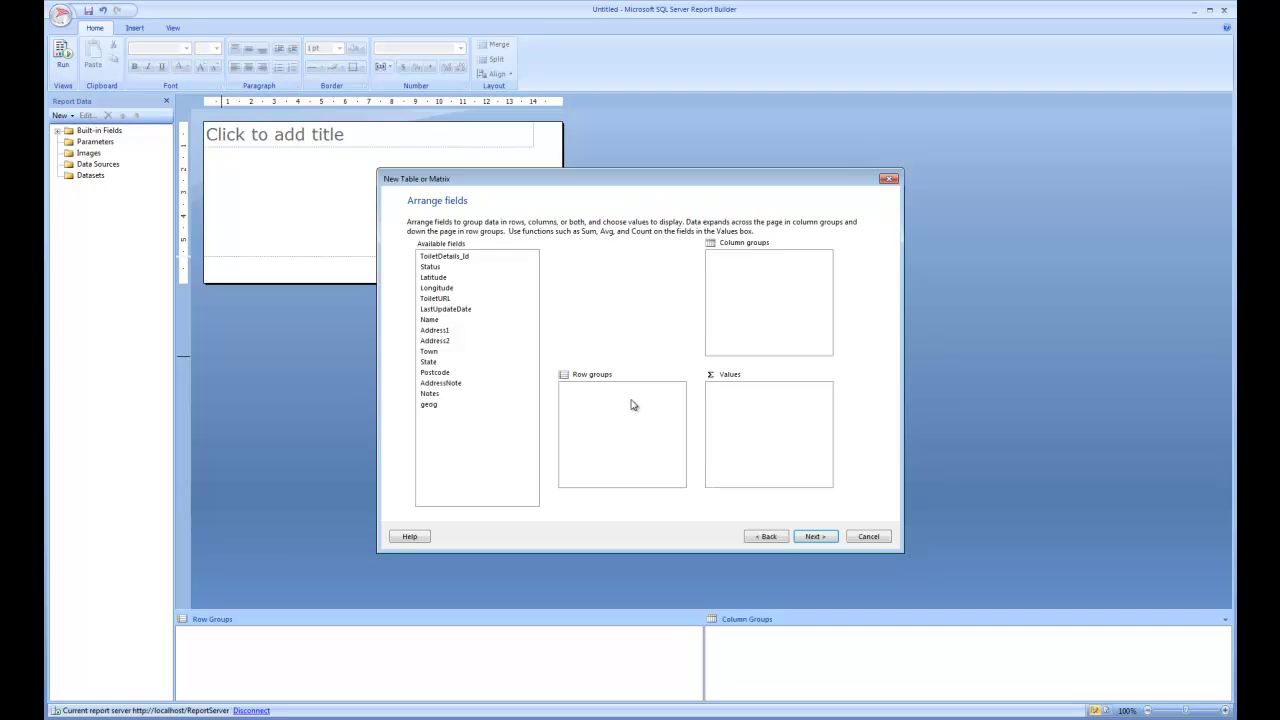
Step: Add State, Town and Name as row groups, in that order
{"action": "left_click_drag", "start_coordinate": [429, 362], "coordinate": [596, 404]}
{"action": "left_click_drag", "start_coordinate": [436, 351], "coordinate": [608, 423]}
{"action": "left_click_drag", "start_coordinate": [615, 433], "coordinate": [617, 432]}
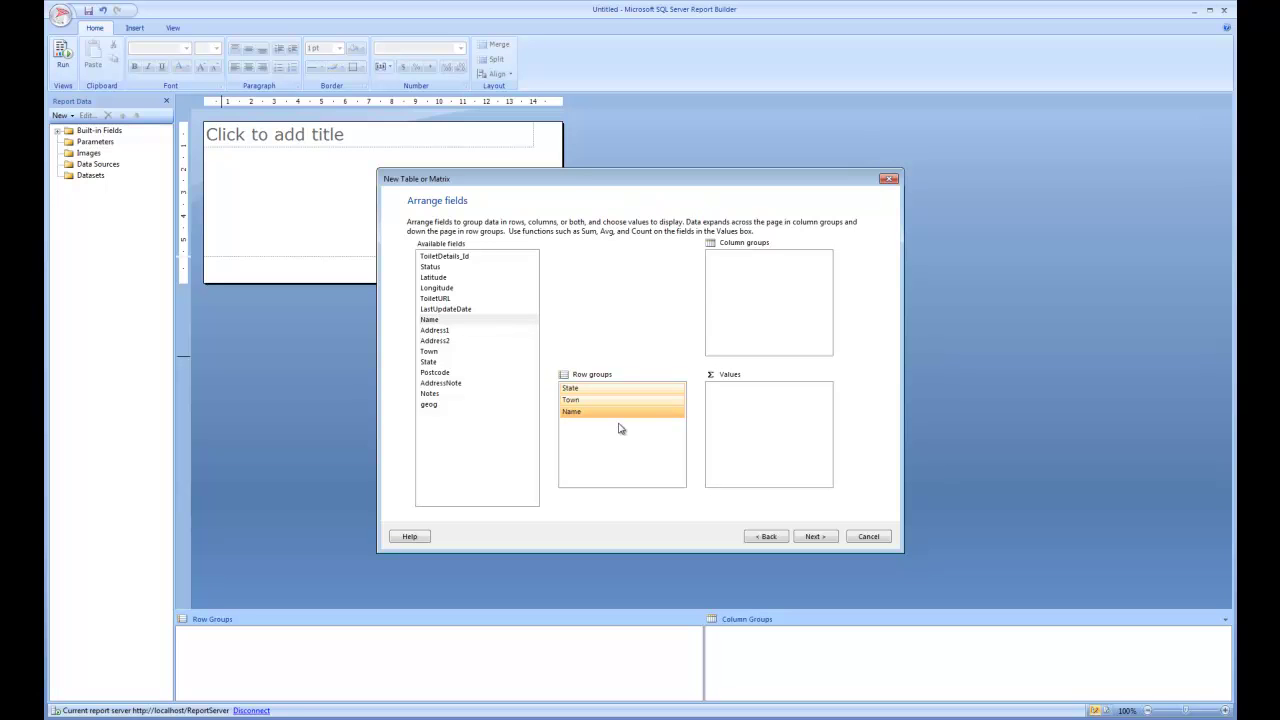
Step: Add Name to the values, aggregate it with Count and continue to the layout options
{"action": "left_click_drag", "start_coordinate": [425, 320], "coordinate": [786, 427]}
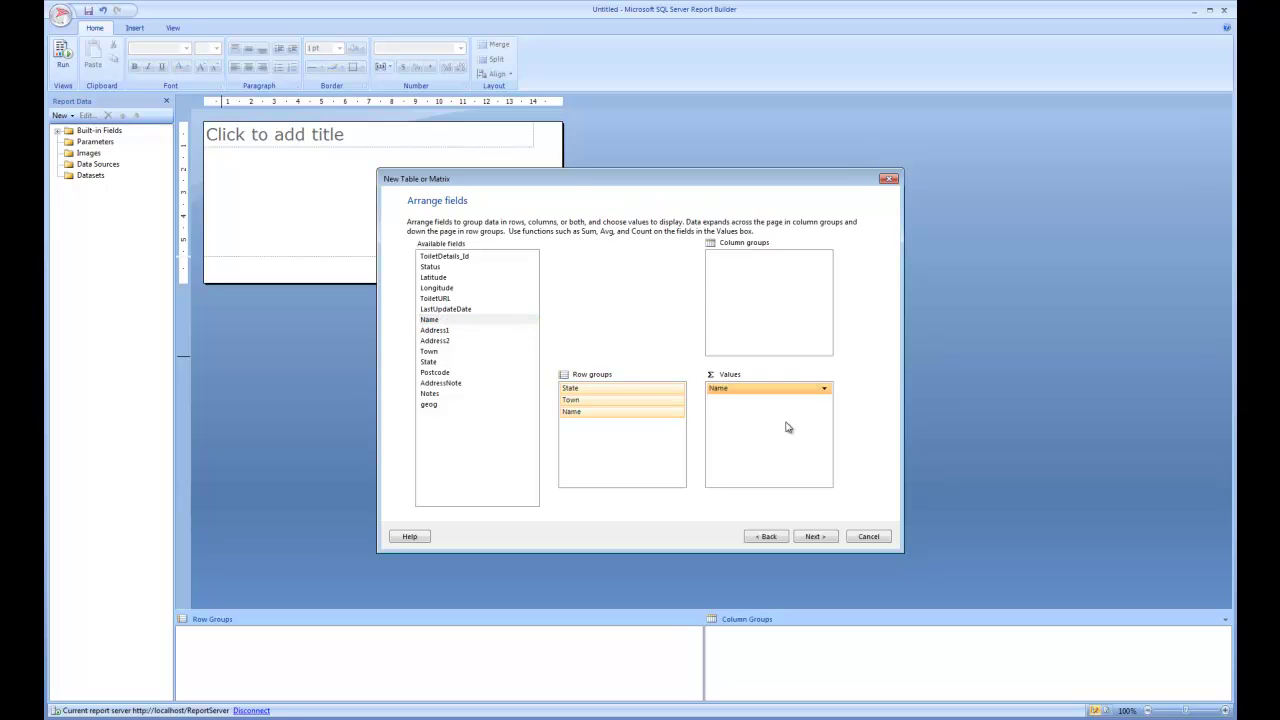
{"action": "left_click", "coordinate": [826, 389]}
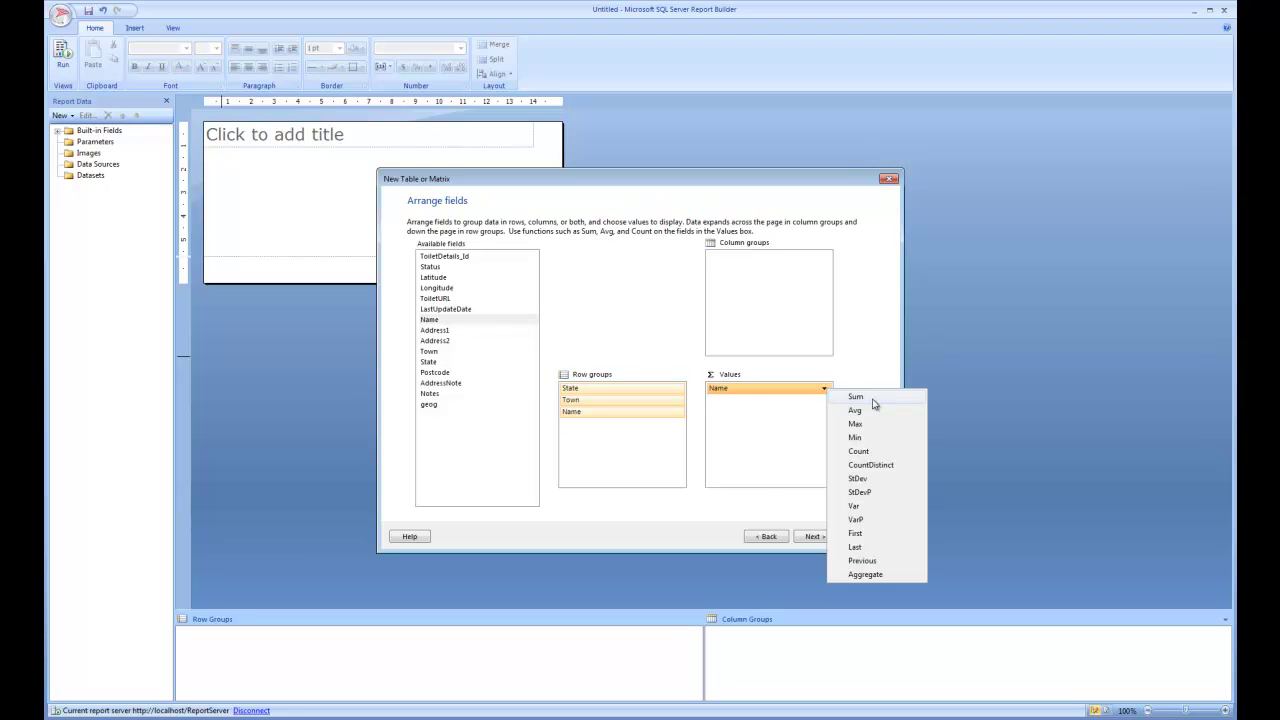
{"action": "left_click", "coordinate": [856, 397]}
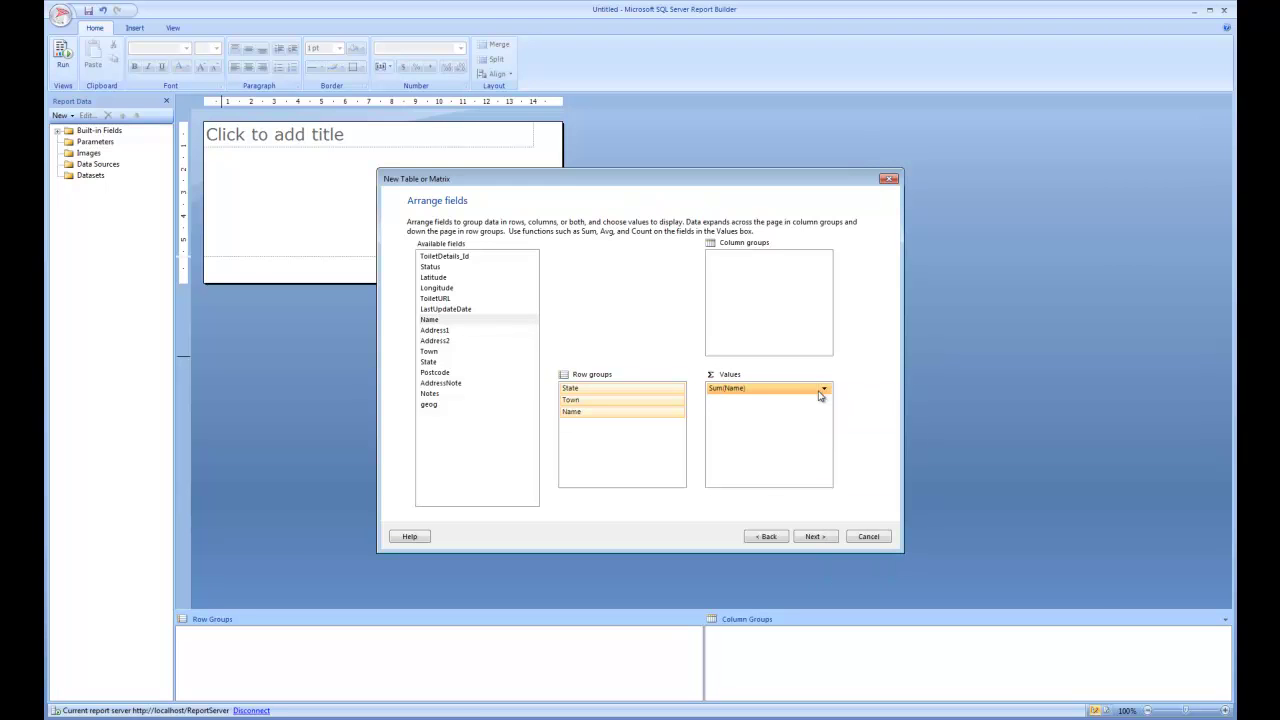
{"action": "left_click", "coordinate": [825, 389]}
{"action": "left_click", "coordinate": [869, 451]}
{"action": "left_click", "coordinate": [823, 540]}
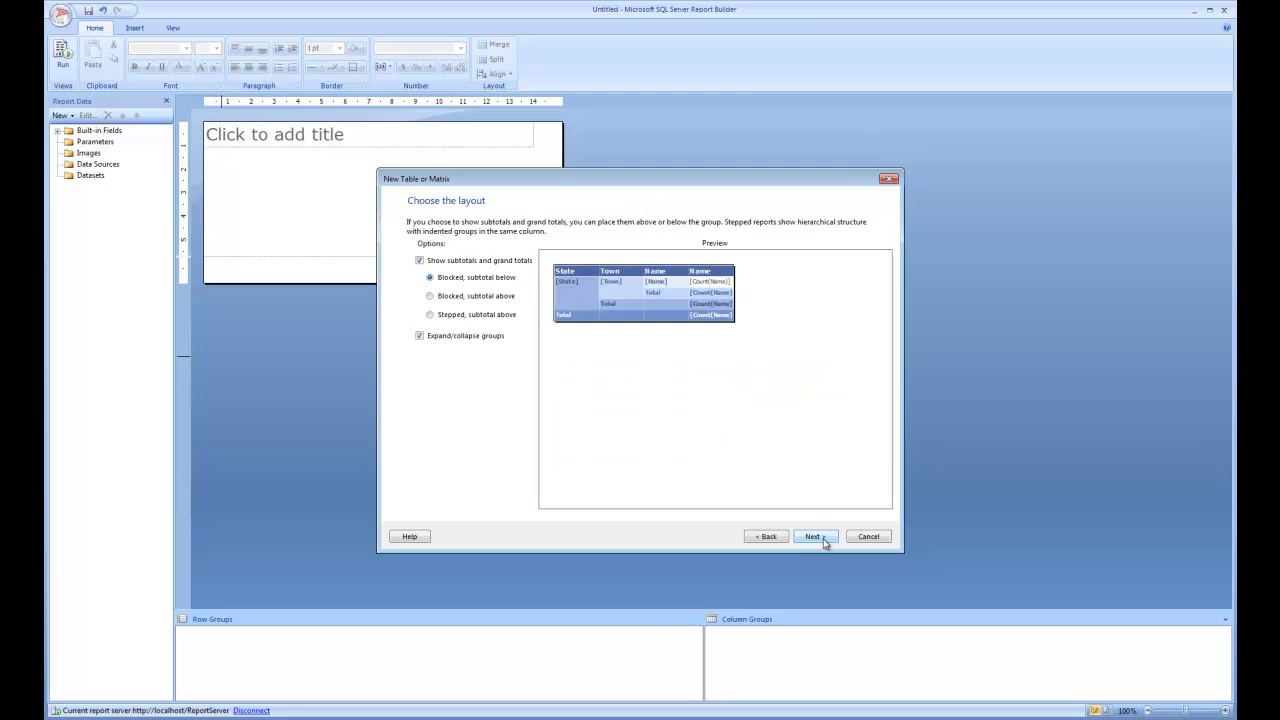
Step: Turn off subtotals and grand totals, keep the Ocean style and finish the table wizard
{"action": "left_click", "coordinate": [420, 262]}
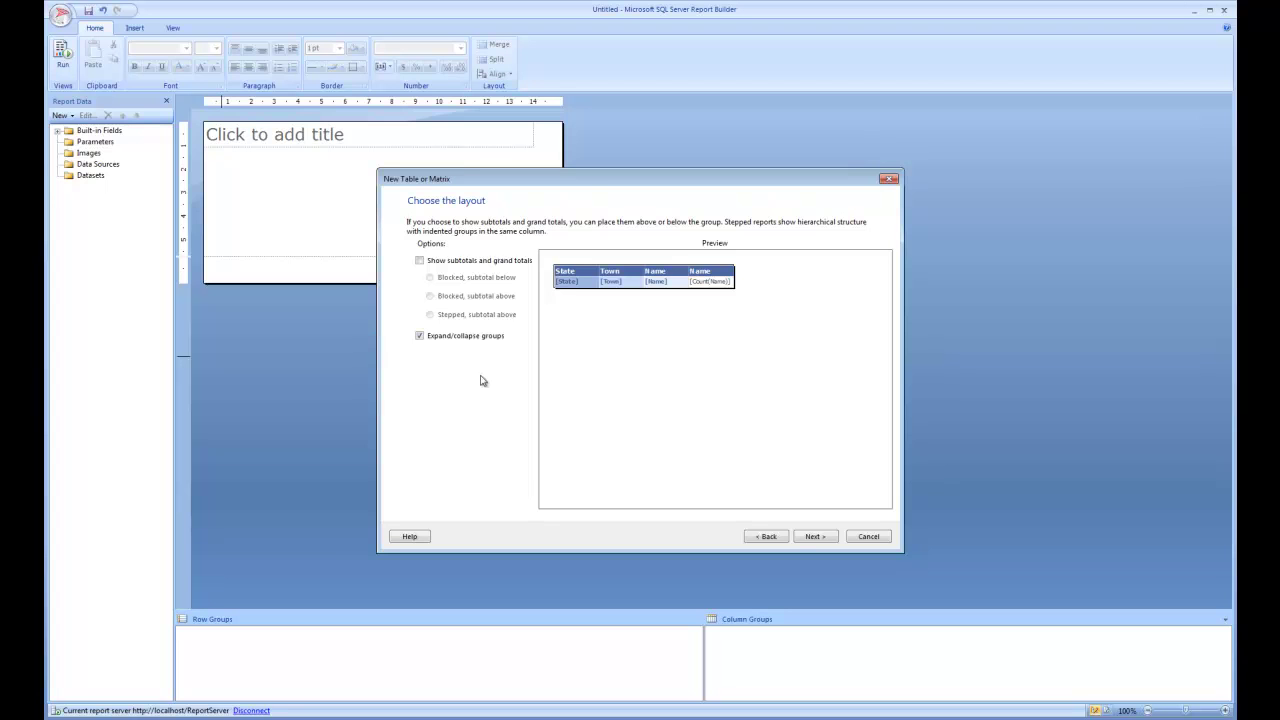
{"action": "left_click", "coordinate": [816, 536]}
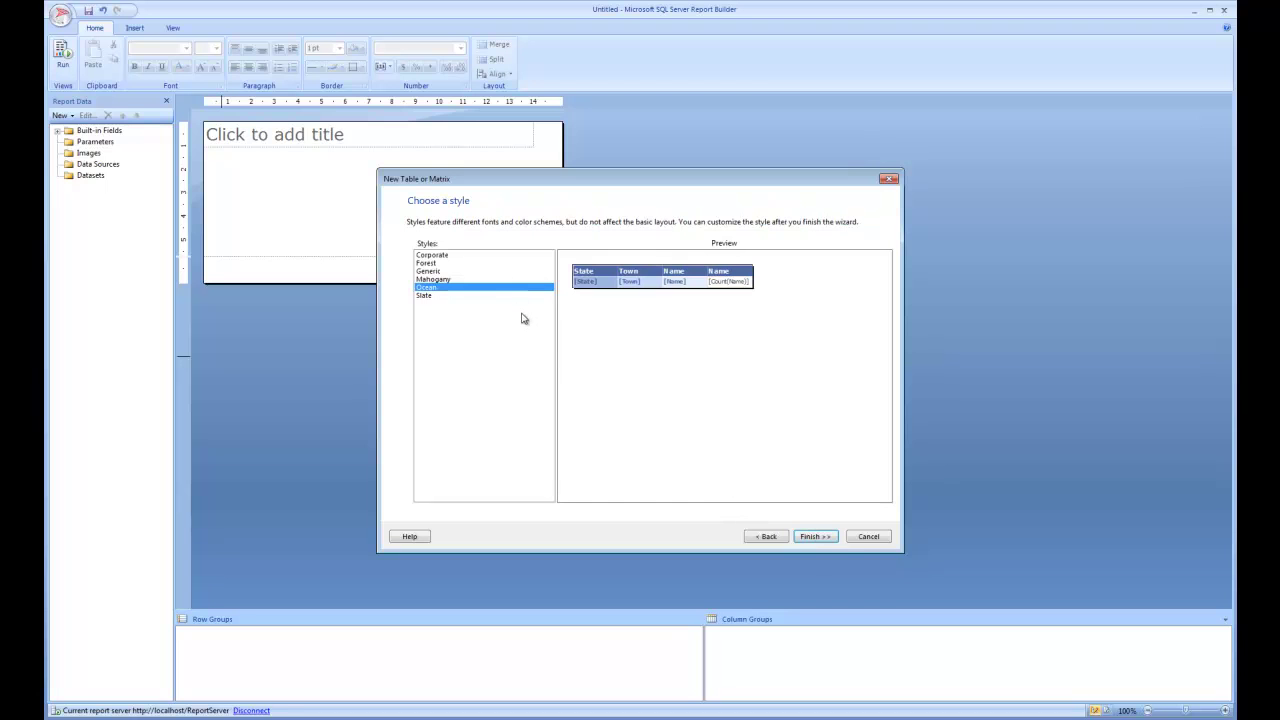
{"action": "left_click", "coordinate": [815, 536]}
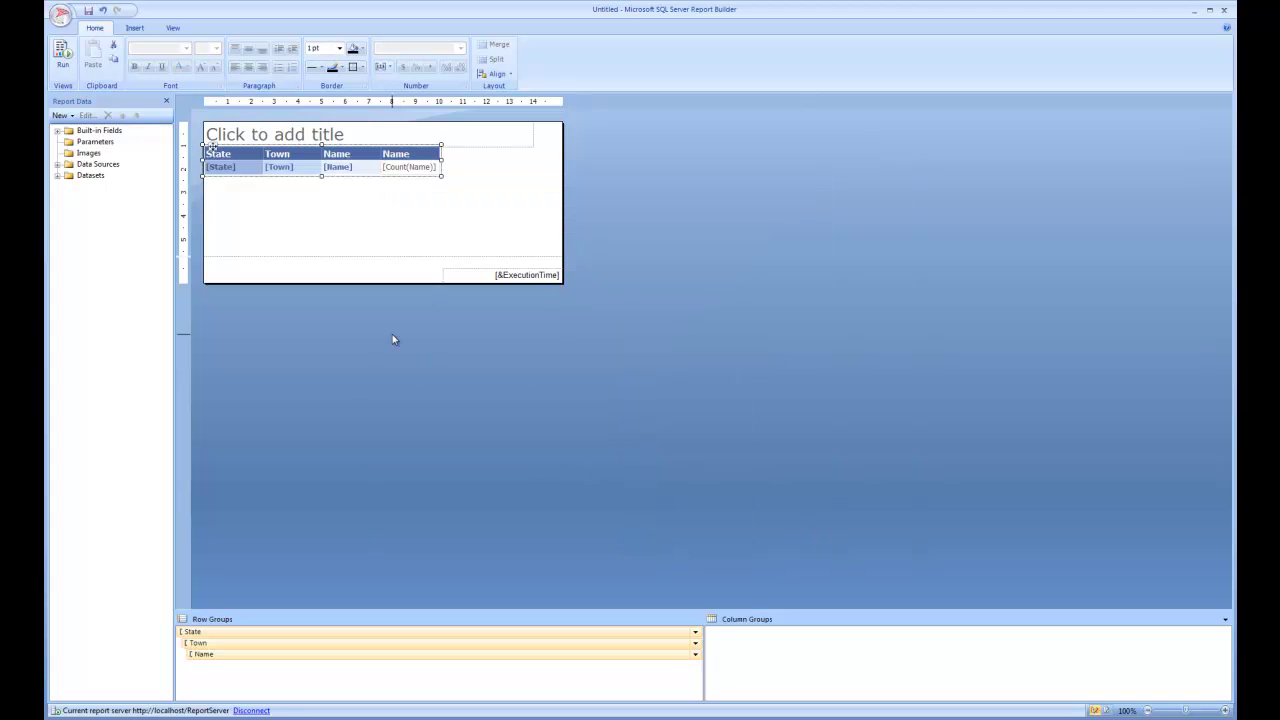
Step: Run the table report, expand Aust. Capital Territory to examine its towns and return to the design view
{"action": "left_click", "coordinate": [62, 55]}
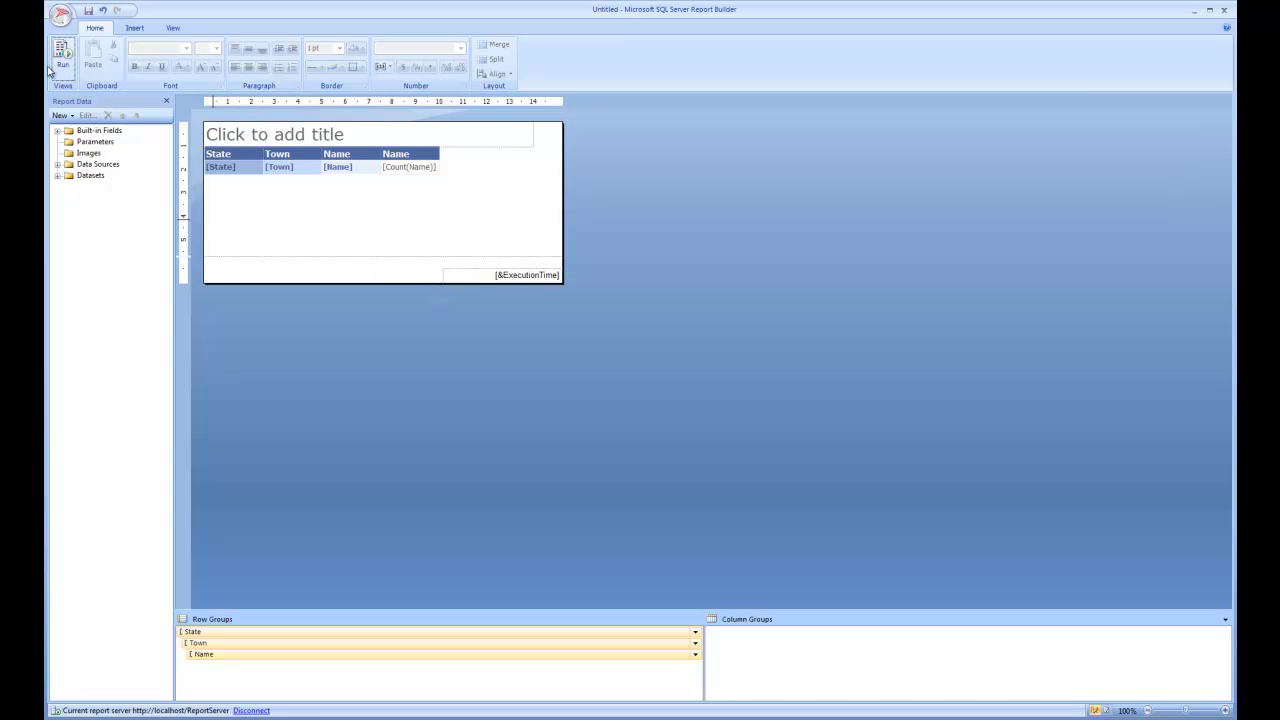
{"action": "left_click", "coordinate": [62, 57]}
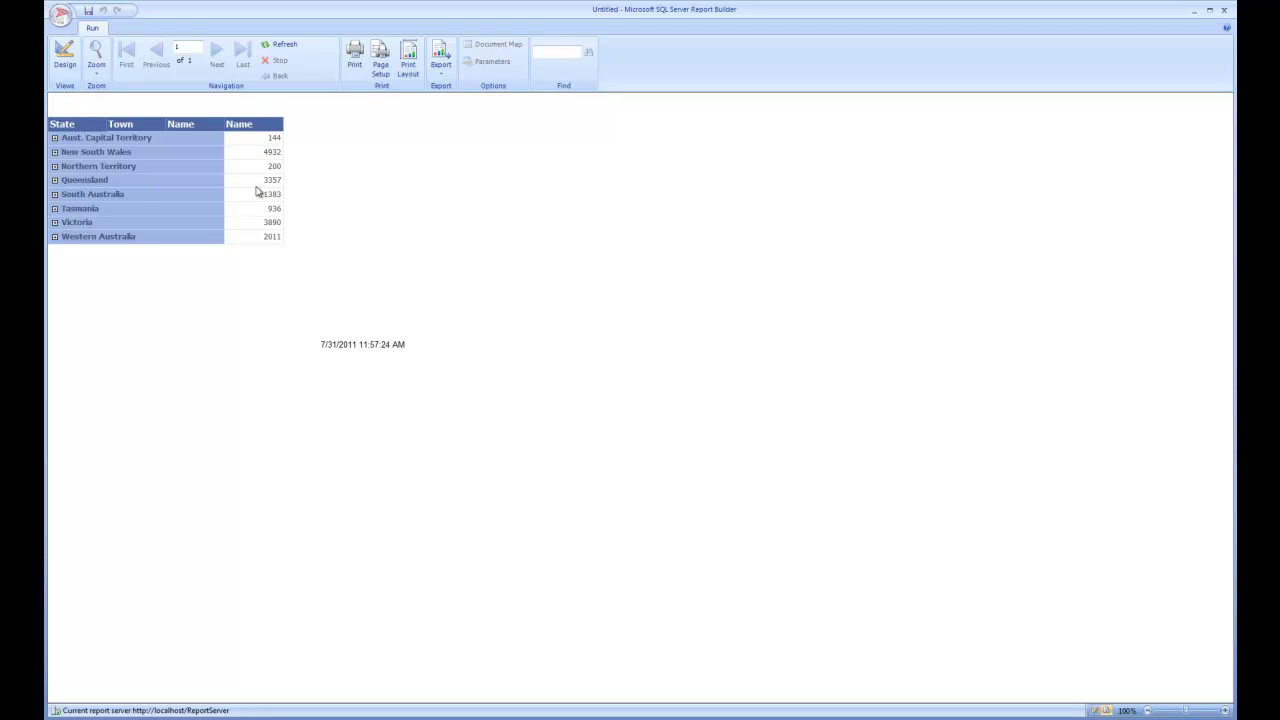
{"action": "left_click", "coordinate": [55, 138]}
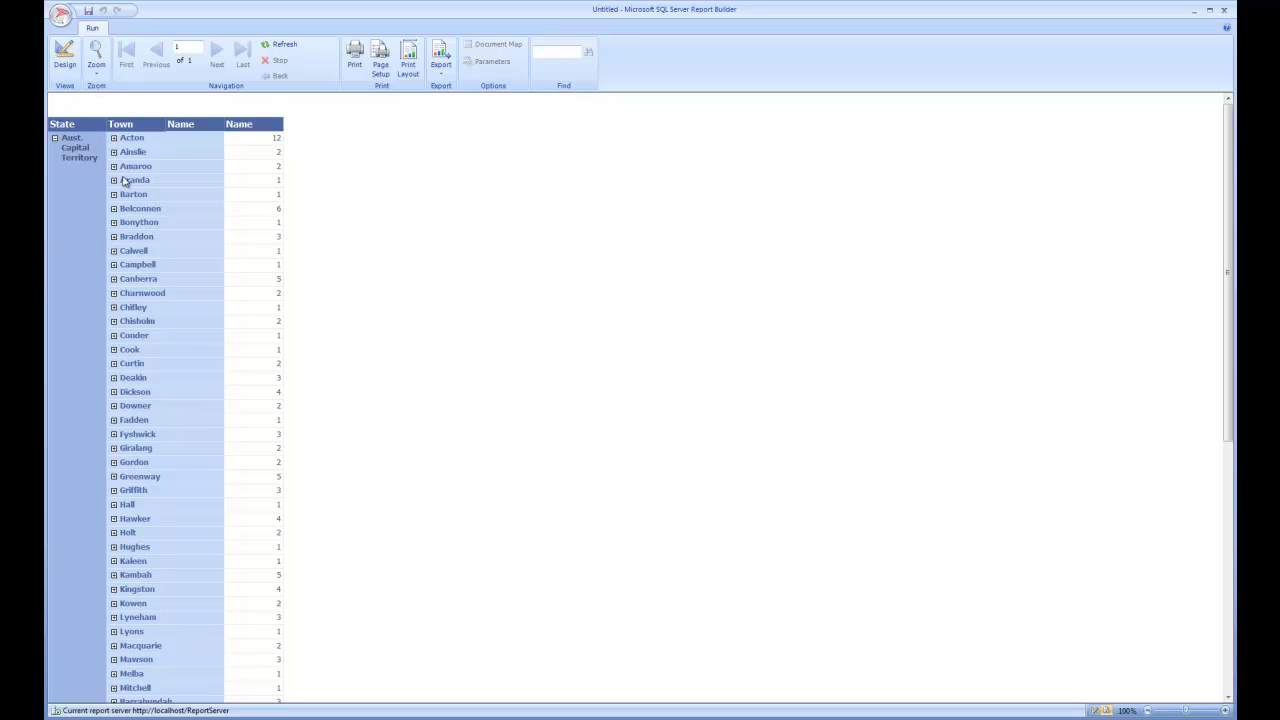
{"action": "left_click", "coordinate": [63, 62]}
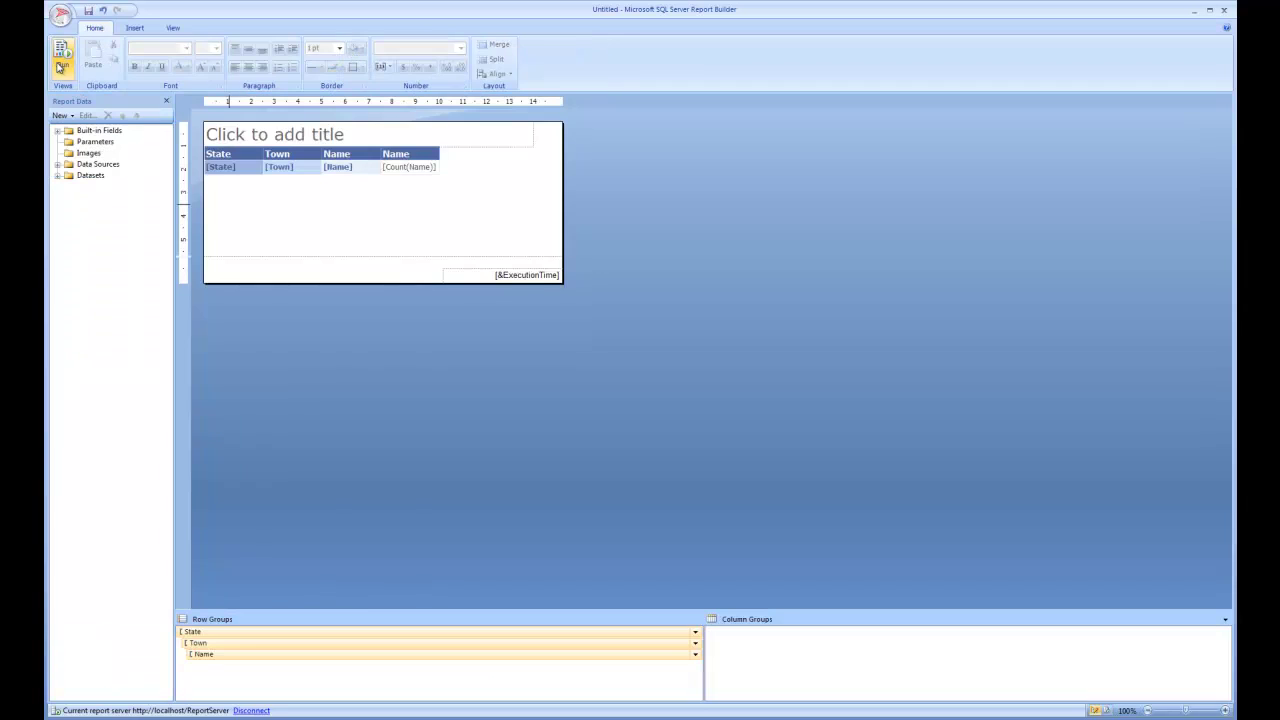
Step: Rename the header of the last table column, above the counted names, to Count
{"action": "left_click", "coordinate": [409, 155]}
{"action": "double_click", "coordinate": [405, 155]}
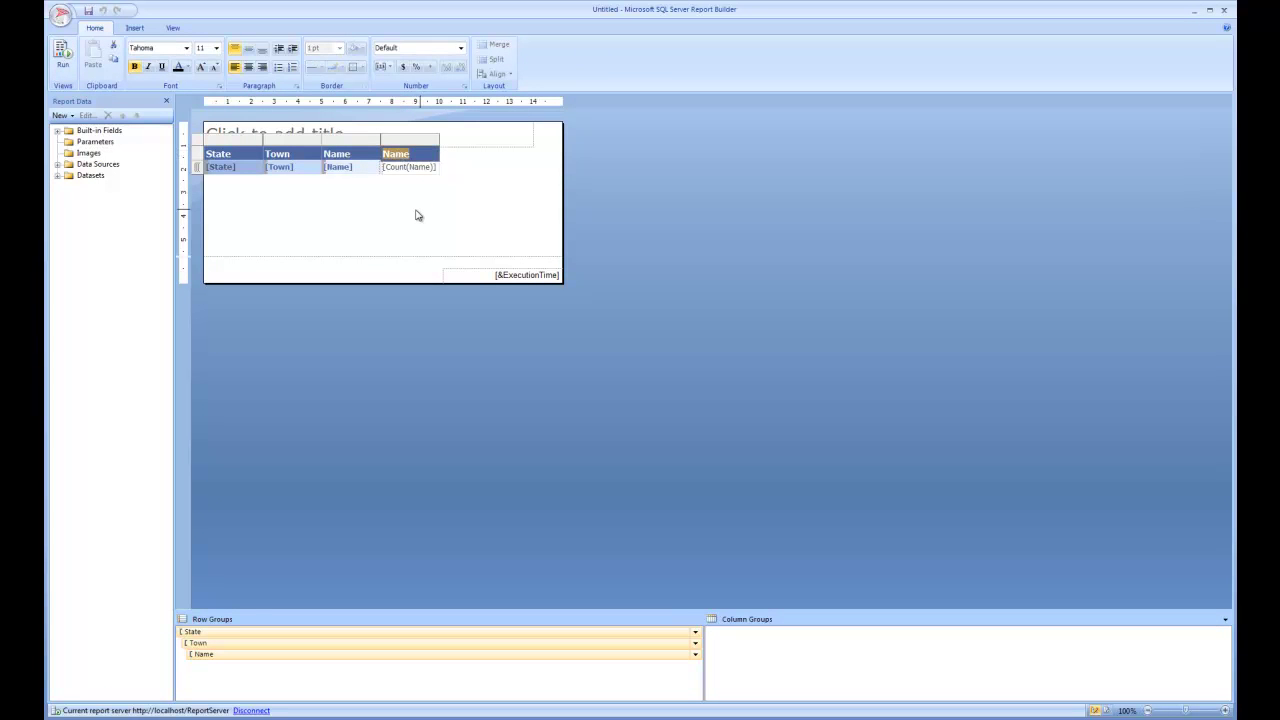
{"action": "type", "text": "Count"}
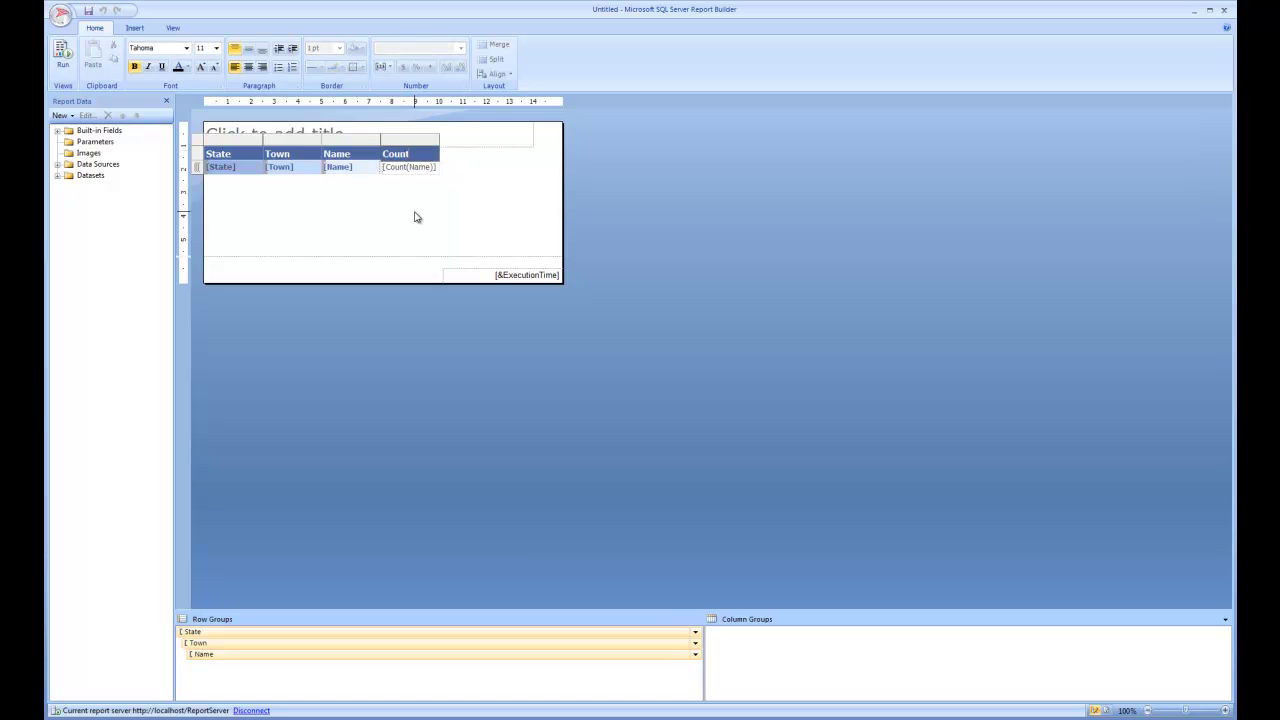
{"action": "left_click", "coordinate": [414, 220]}
Step: Widen the Name column to about 6.5 cm and the Town column to about 4 cm
{"action": "left_click", "coordinate": [366, 146]}
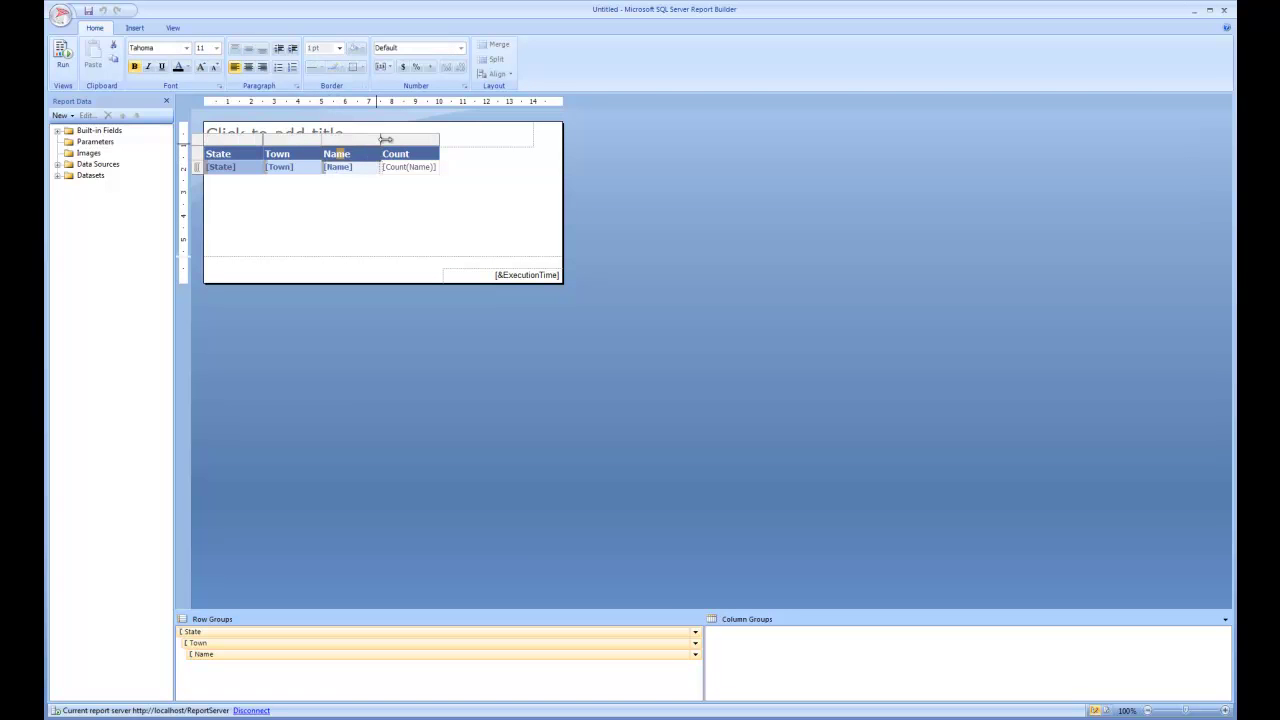
{"action": "left_click_drag", "start_coordinate": [381, 140], "coordinate": [474, 140]}
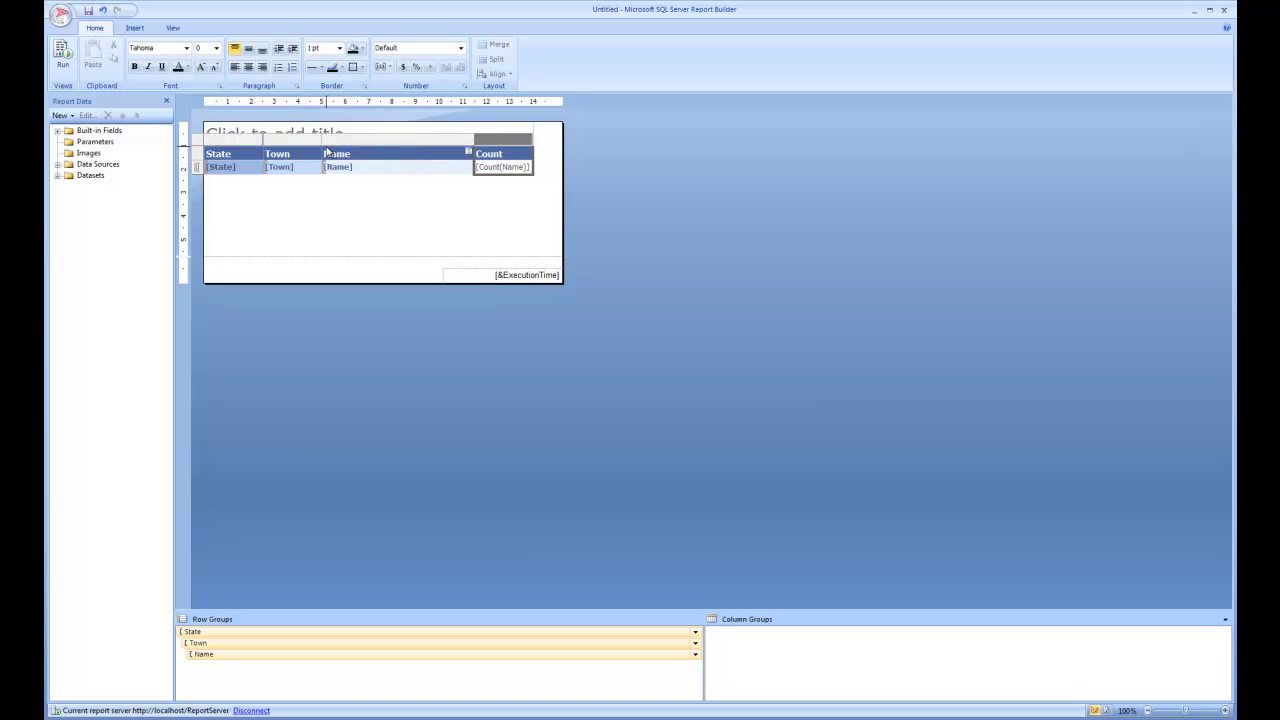
{"action": "left_click_drag", "start_coordinate": [326, 152], "coordinate": [361, 142]}
{"action": "left_click", "coordinate": [491, 230]}
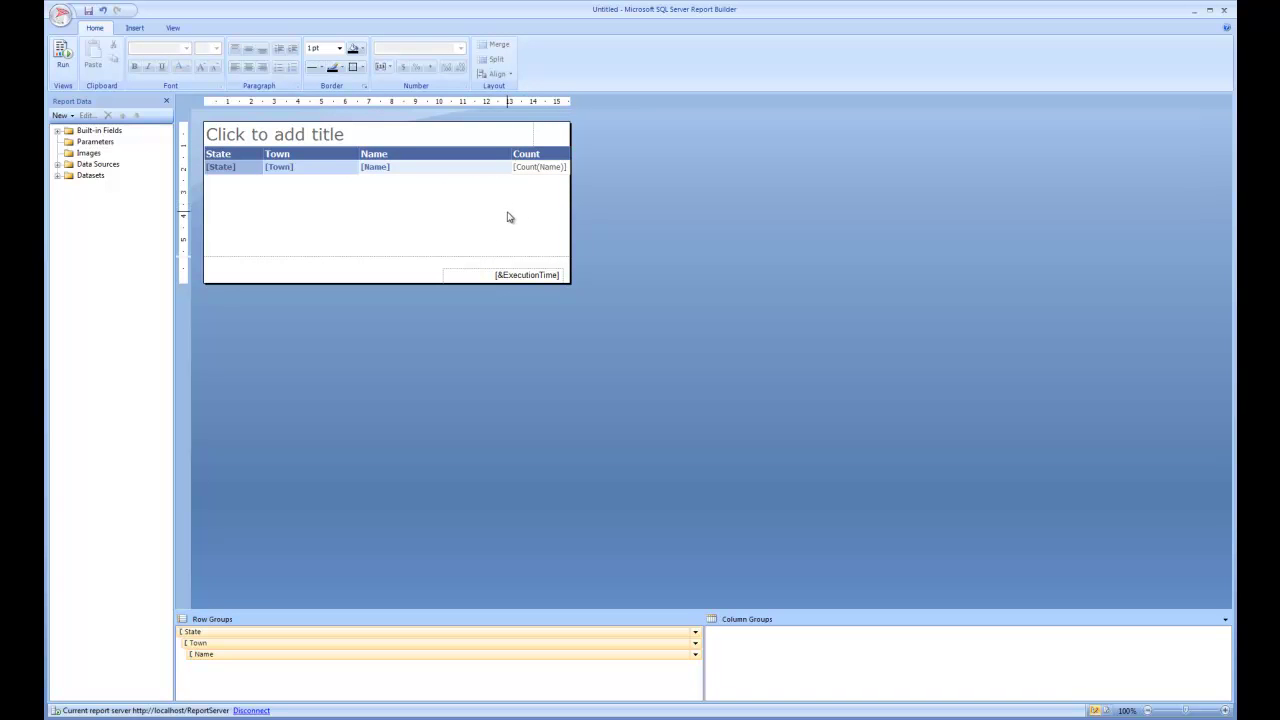
Step: Insert two new columns to the right of the Count column
{"action": "left_click", "coordinate": [543, 166]}
{"action": "right_click", "coordinate": [565, 140]}
{"action": "mouse_move", "coordinate": [606, 150]}
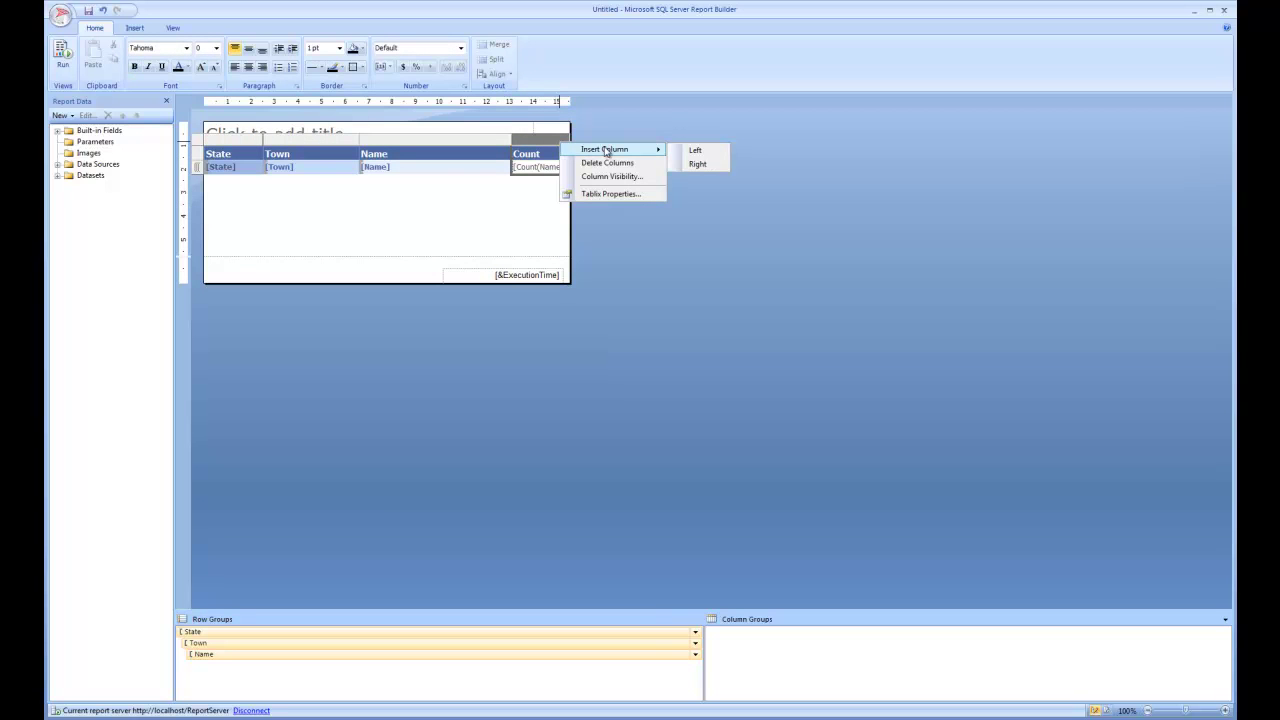
{"action": "left_click", "coordinate": [726, 168]}
{"action": "right_click", "coordinate": [616, 141]}
{"action": "mouse_move", "coordinate": [660, 152]}
{"action": "left_click", "coordinate": [752, 165]}
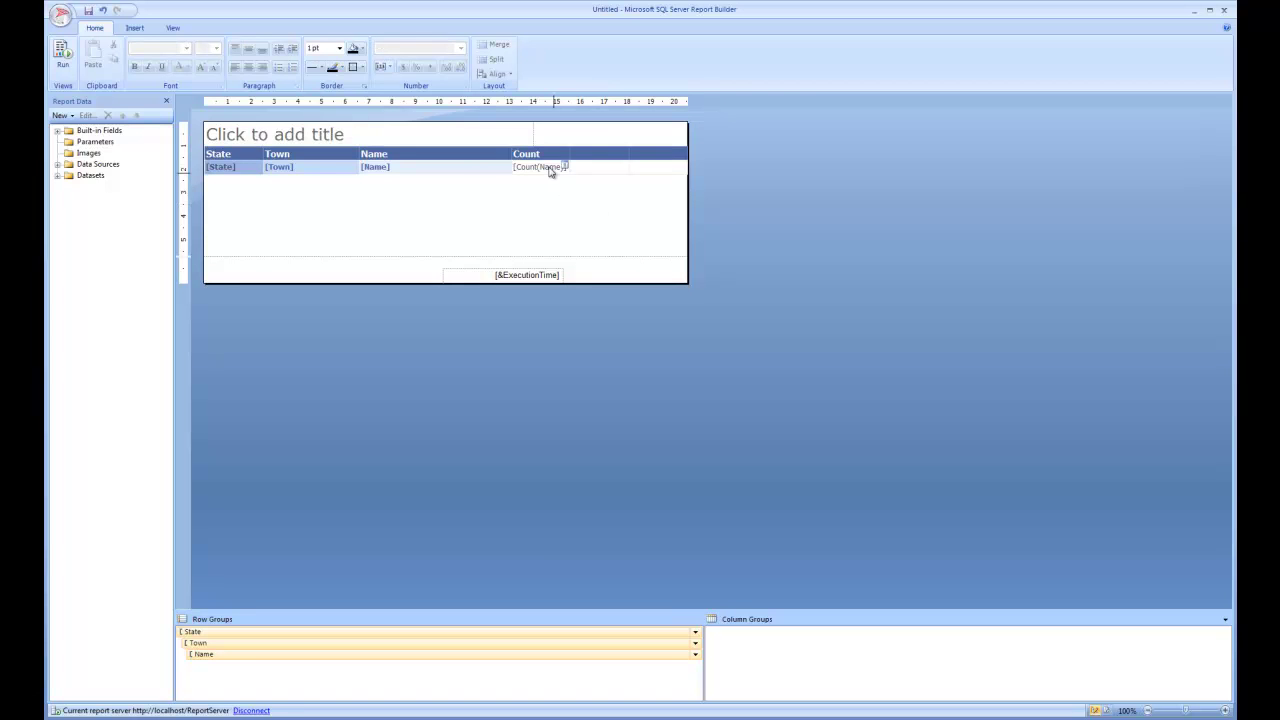
Step: Copy the [Count(Name)] expression from the Count column into the detail cells of both new columns
{"action": "double_click", "coordinate": [548, 168]}
{"action": "key", "text": "ctrl+c"}
{"action": "left_click", "coordinate": [600, 168]}
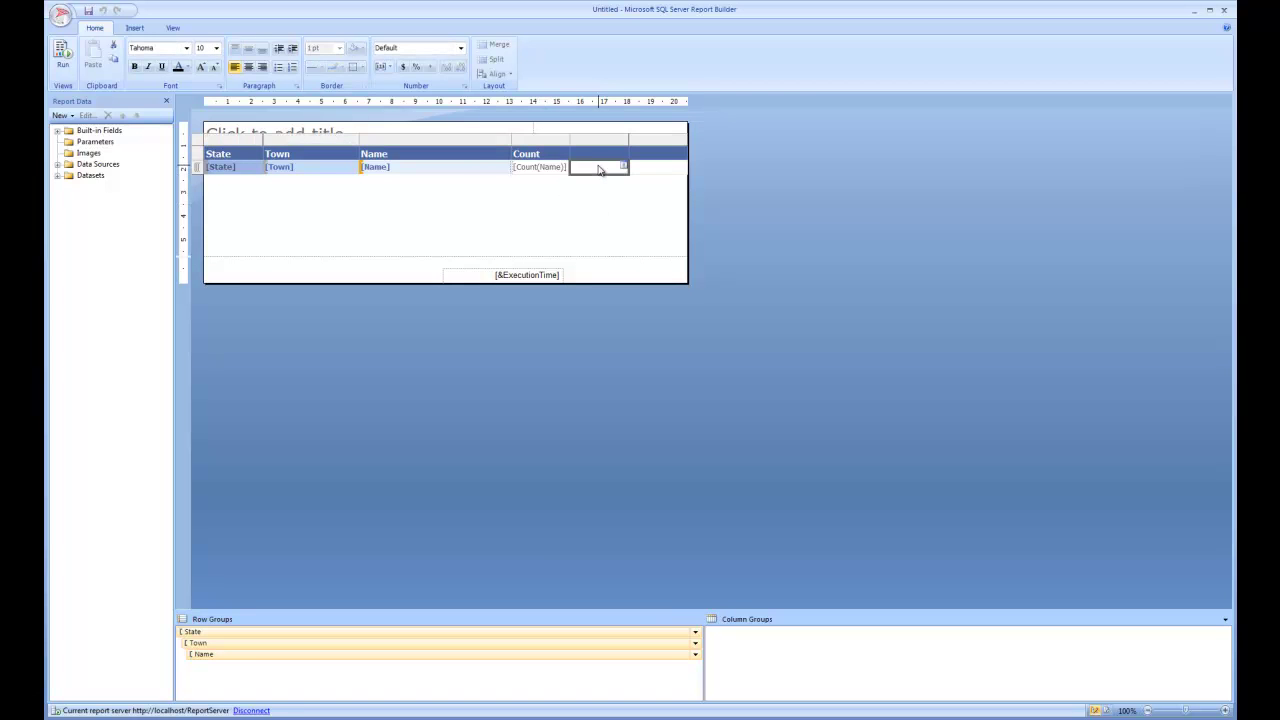
{"action": "key", "text": "ctrl+v"}
{"action": "left_click", "coordinate": [658, 168]}
{"action": "left_click", "coordinate": [660, 167]}
{"action": "key", "text": "ctrl+v"}
{"action": "left_click", "coordinate": [652, 210]}
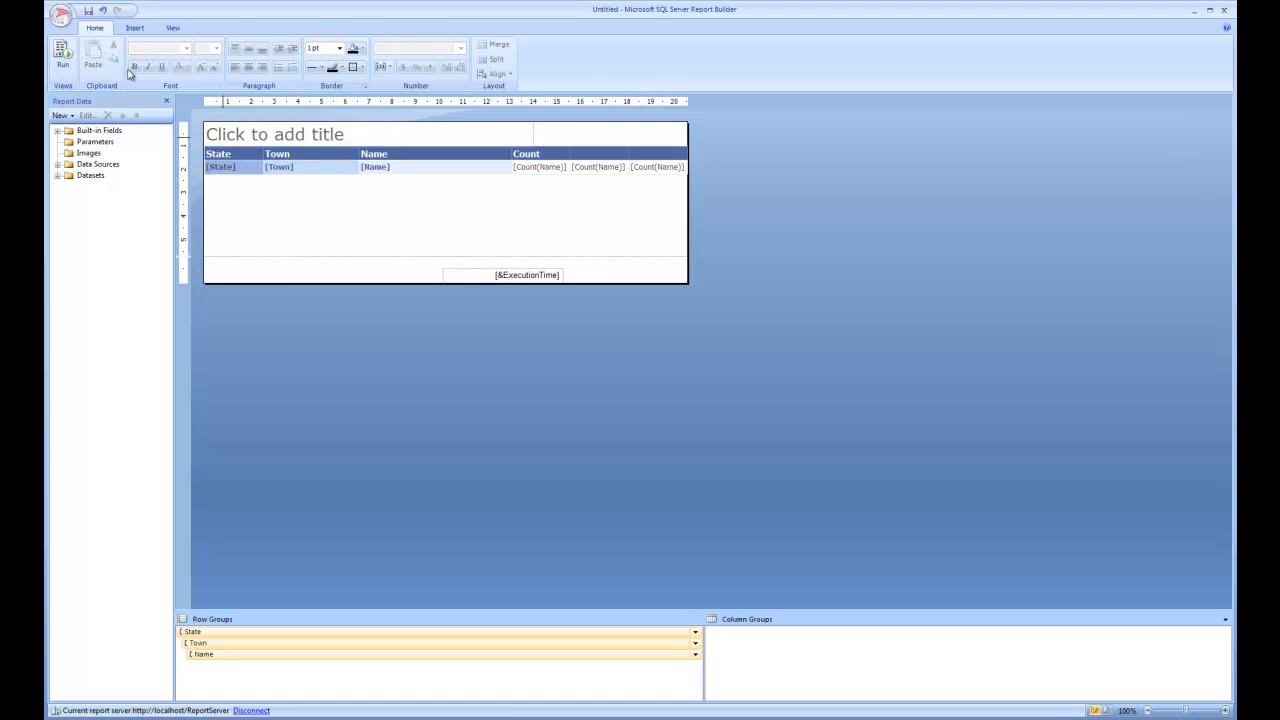
Step: Insert a standard horizontal data bar in the detail cell of the column right after Count
{"action": "left_click", "coordinate": [134, 29]}
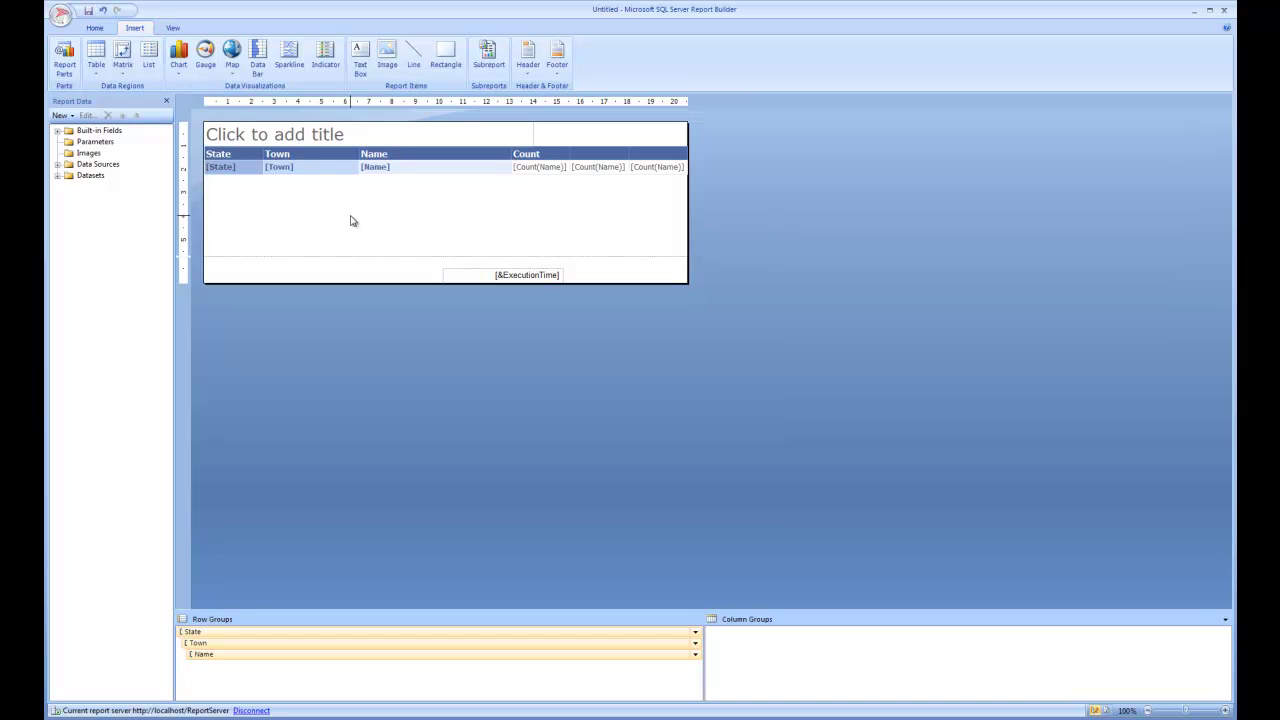
{"action": "left_click", "coordinate": [259, 70]}
{"action": "left_click", "coordinate": [601, 170]}
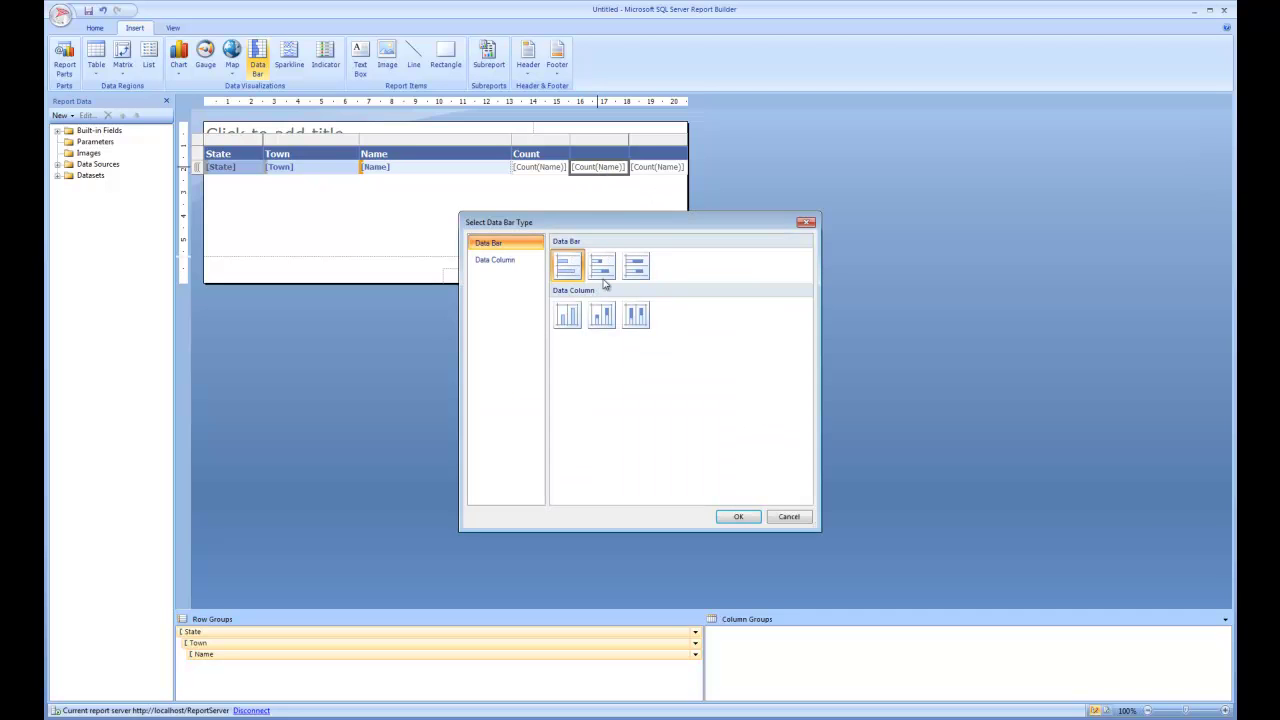
{"action": "left_click", "coordinate": [737, 517]}
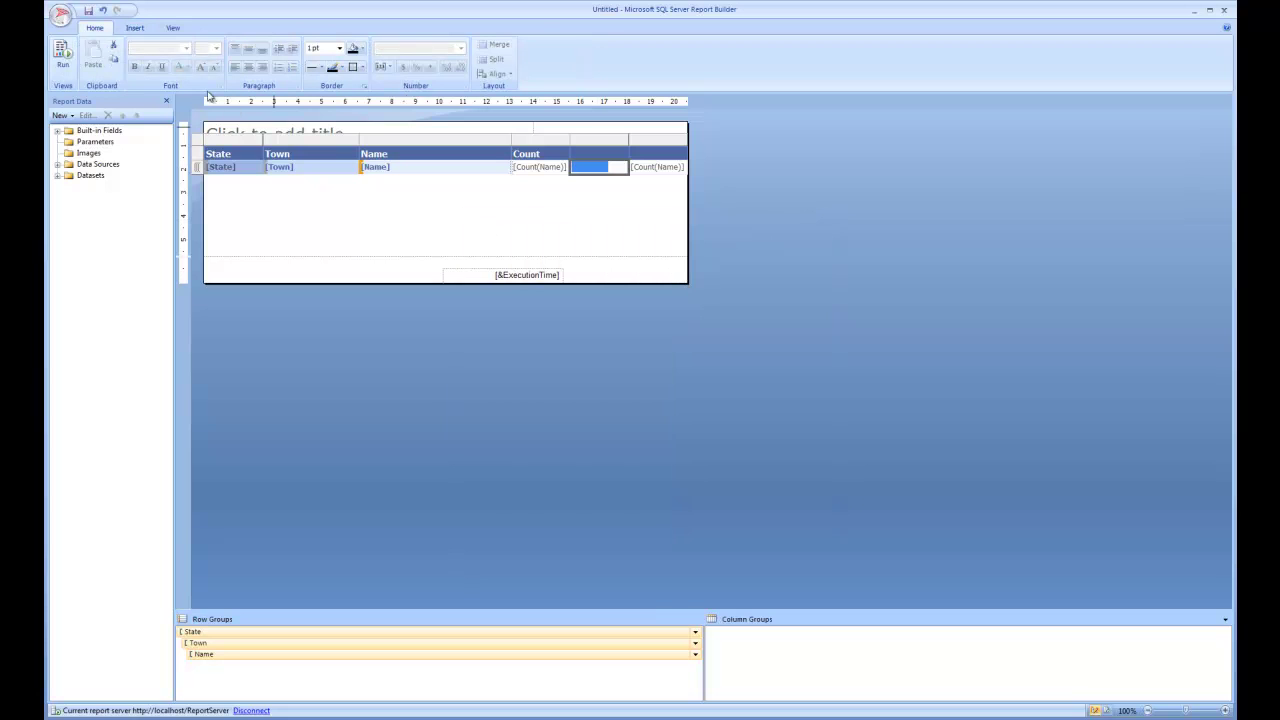
Step: Insert an indicator with red, yellow and green circle shapes in the detail cell of the last column
{"action": "left_click", "coordinate": [134, 28]}
{"action": "left_click", "coordinate": [325, 55]}
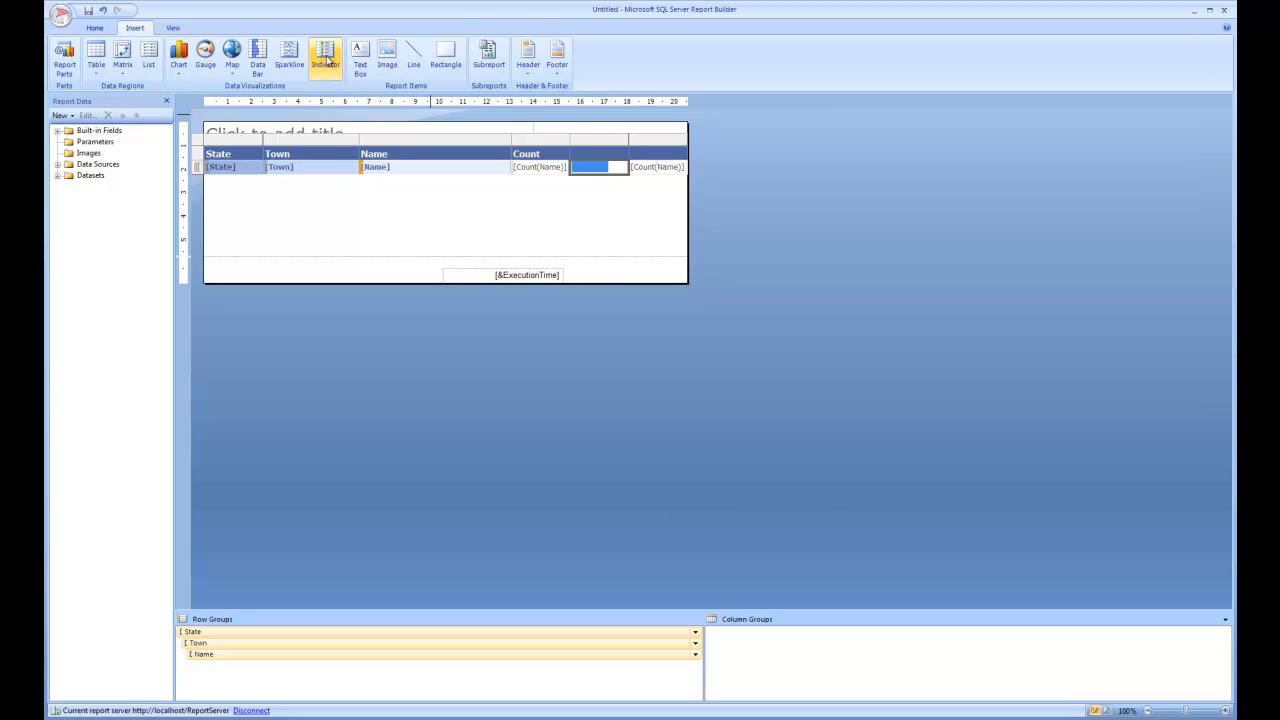
{"action": "left_click", "coordinate": [660, 167]}
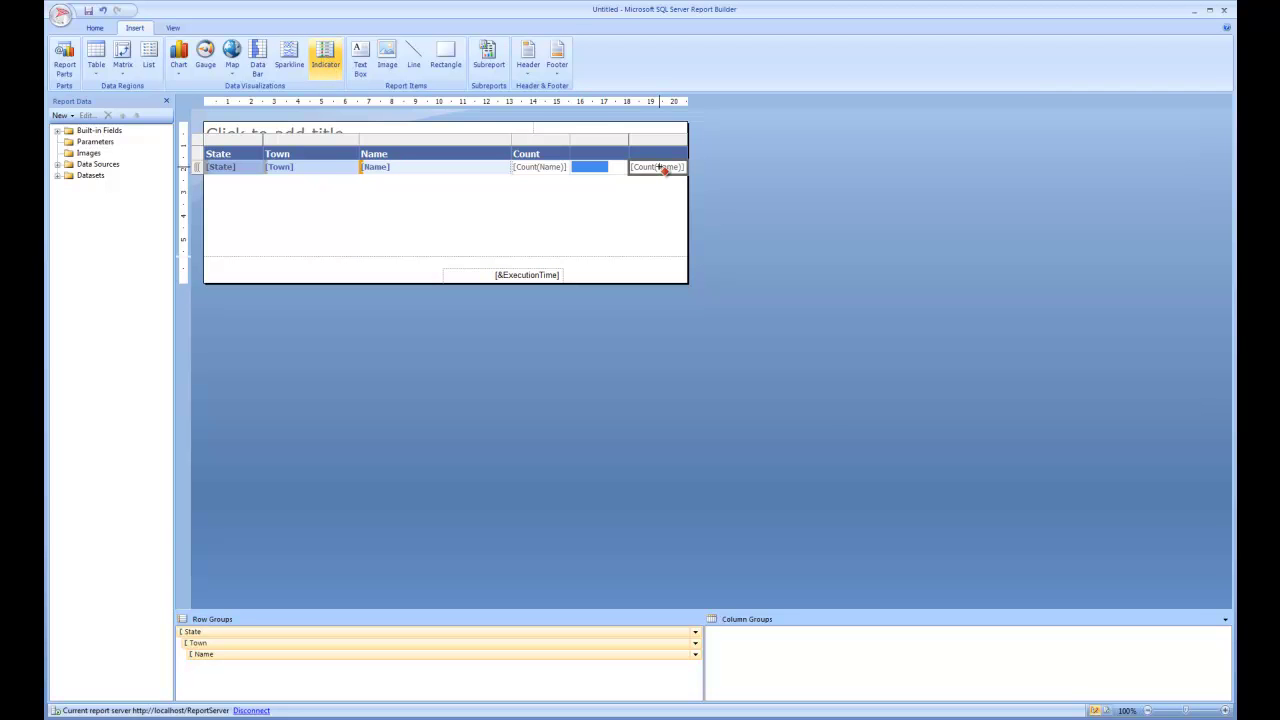
{"action": "left_click", "coordinate": [646, 168]}
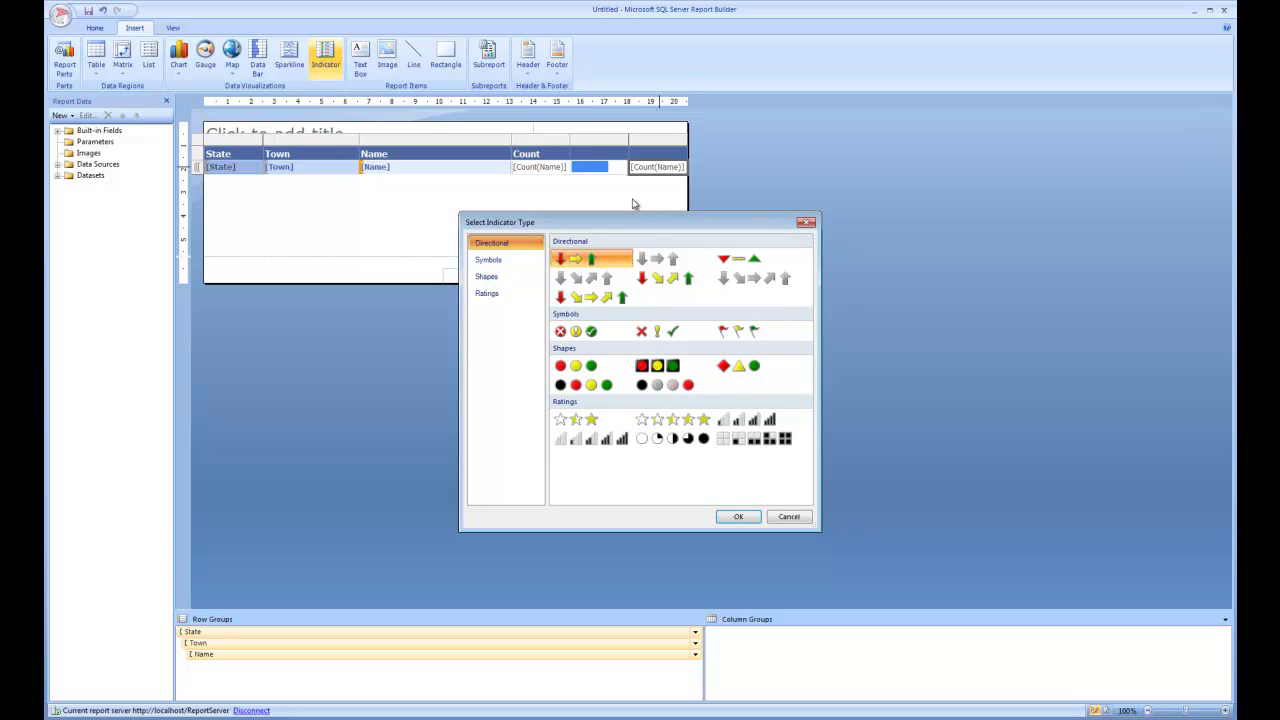
{"action": "left_click", "coordinate": [590, 367]}
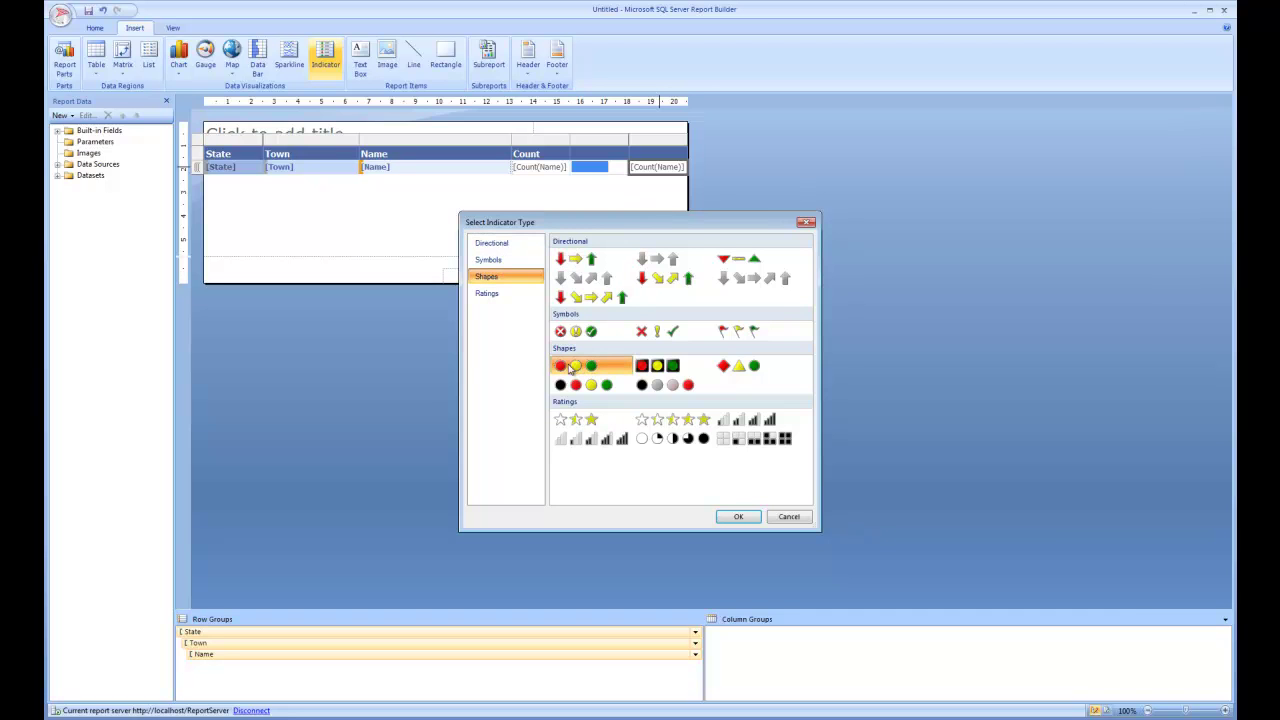
{"action": "left_click", "coordinate": [738, 516]}
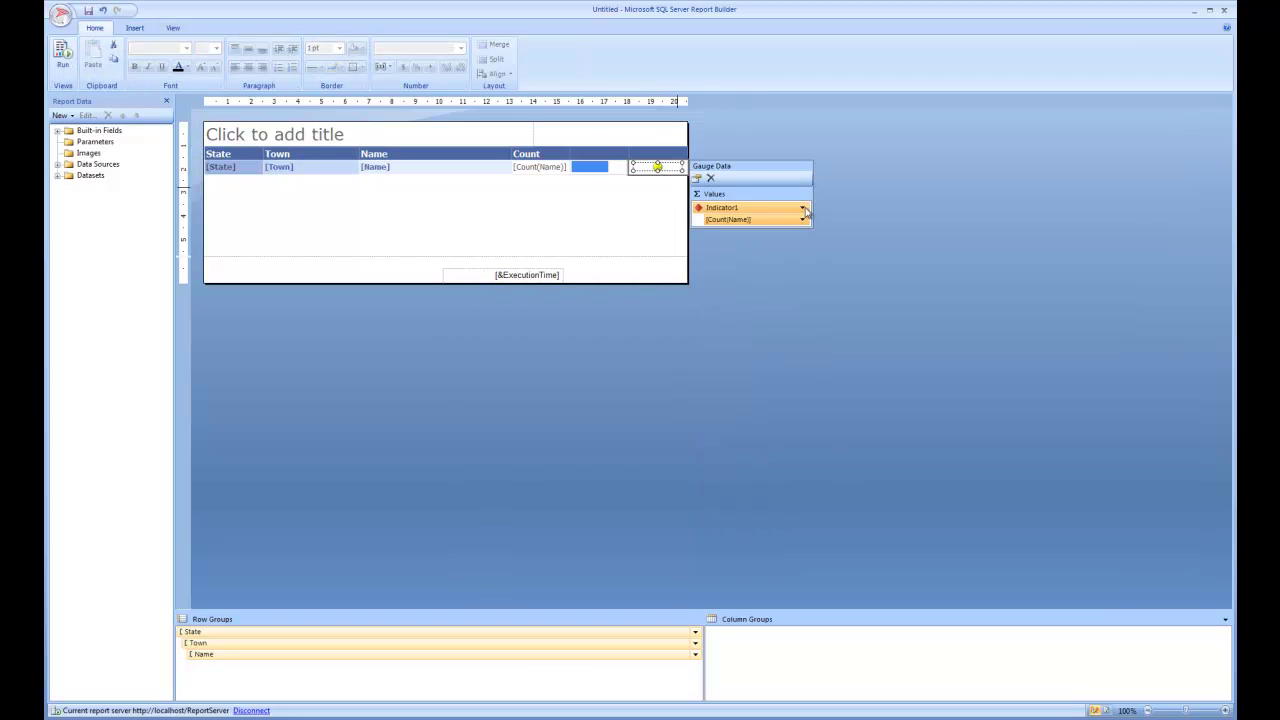
Step: Review the indicator's value, measurement unit and colour state ranges in its properties, then close them
{"action": "left_click", "coordinate": [803, 209]}
{"action": "left_click", "coordinate": [856, 289]}
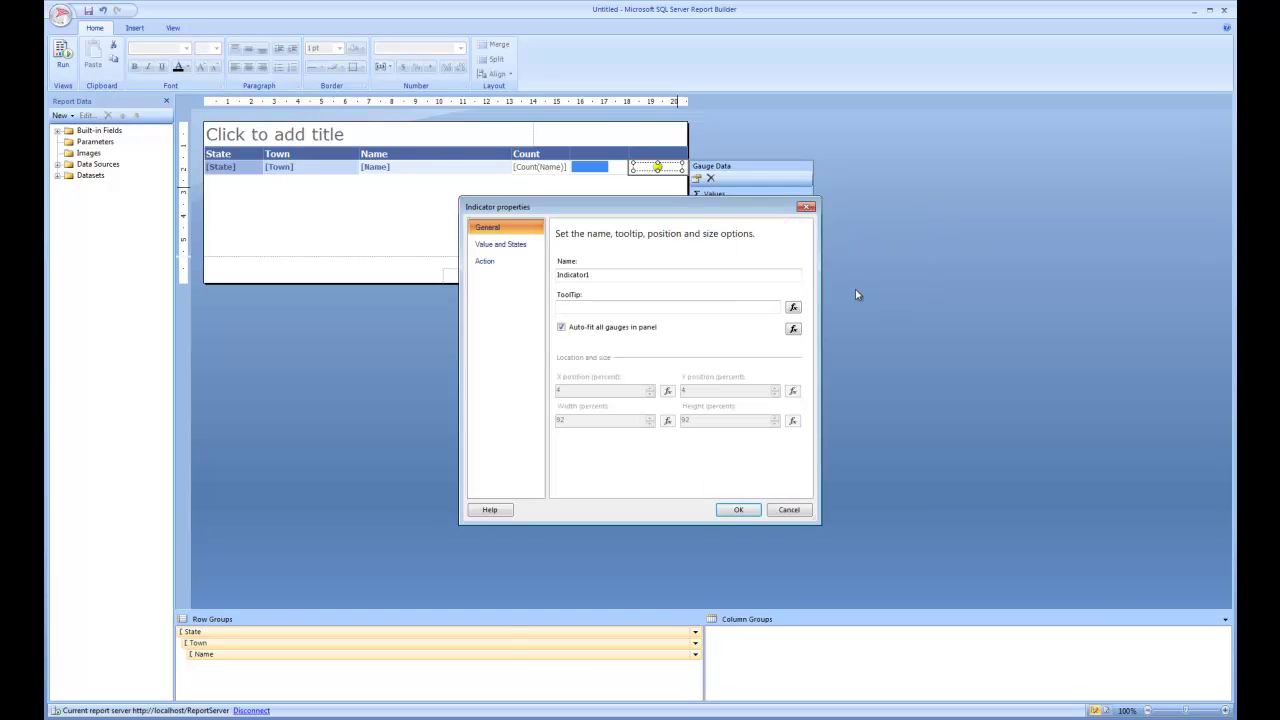
{"action": "left_click", "coordinate": [512, 246]}
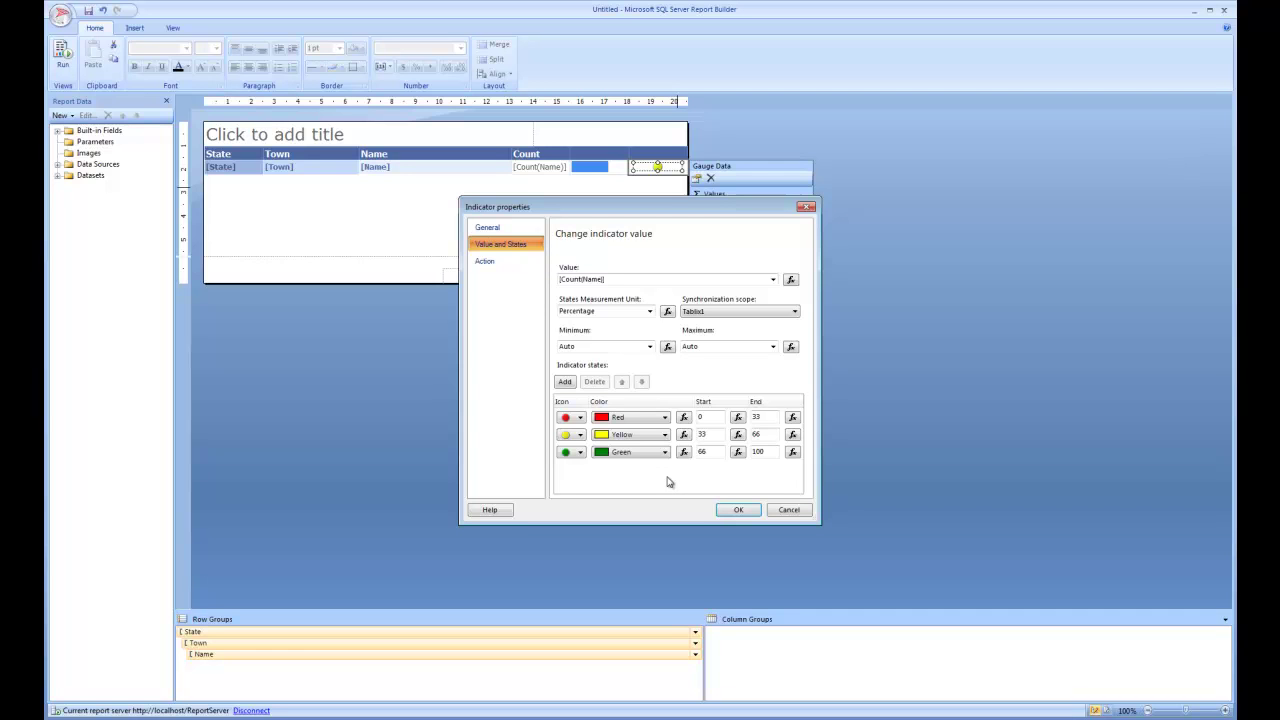
{"action": "left_click", "coordinate": [737, 511]}
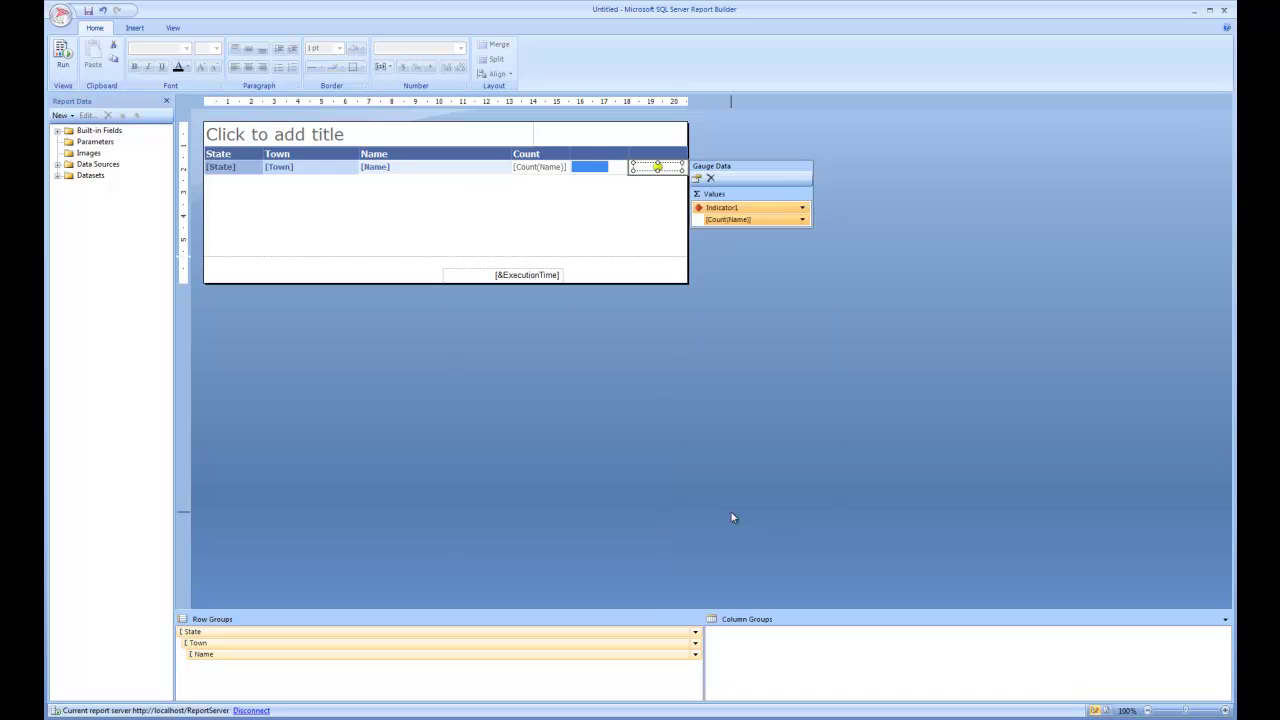
{"action": "left_click", "coordinate": [626, 449]}
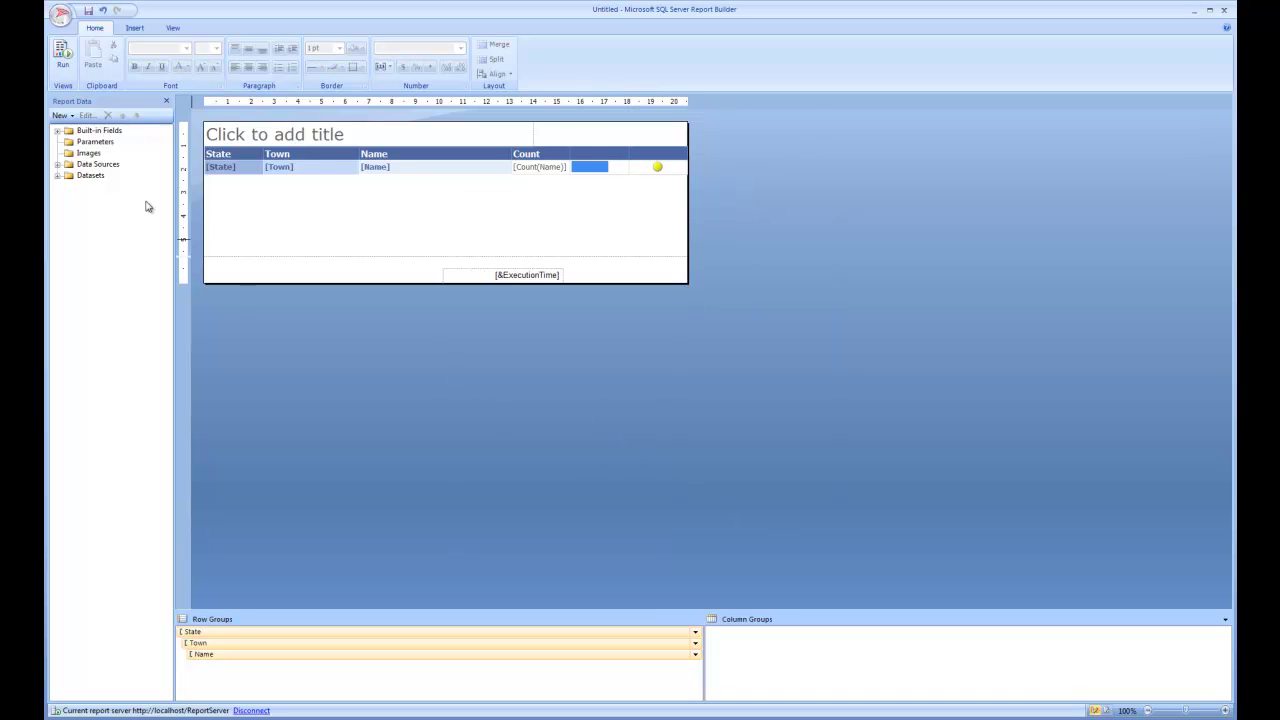
Step: Run the report and expand Aust. Capital Territory to examine its towns' data bars and indicators
{"action": "left_click", "coordinate": [62, 55]}
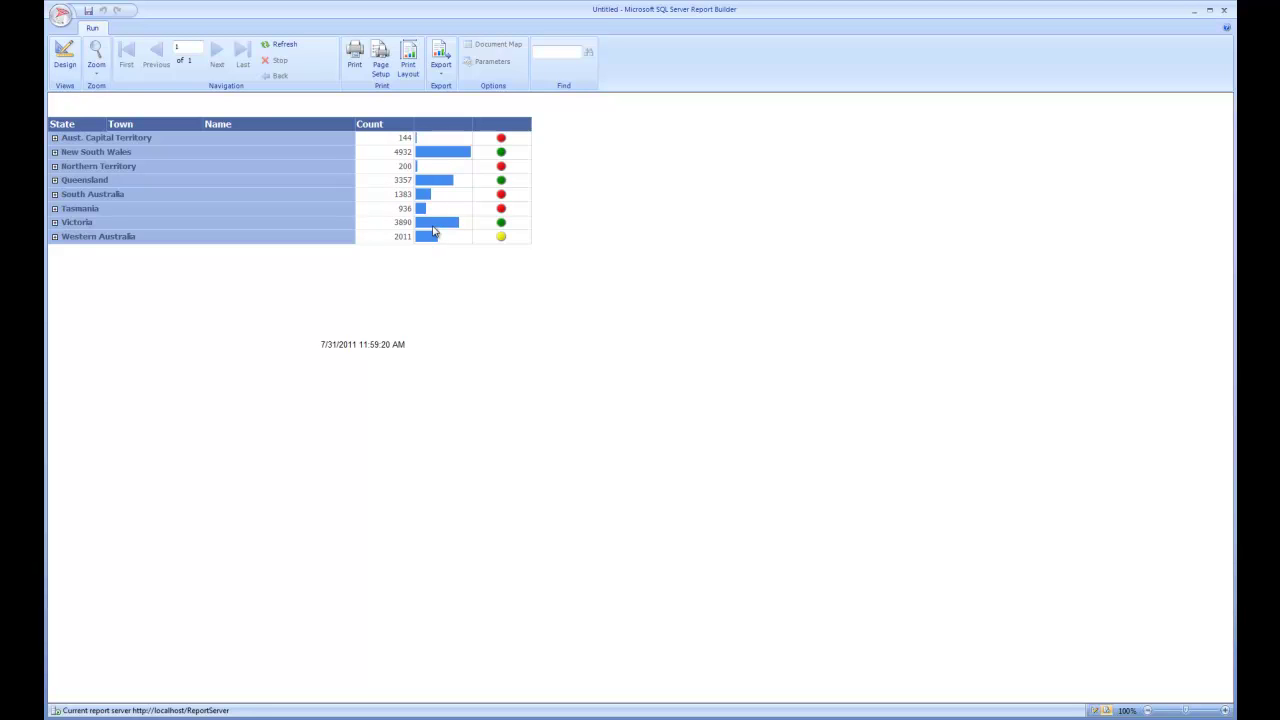
{"action": "left_click", "coordinate": [55, 137]}
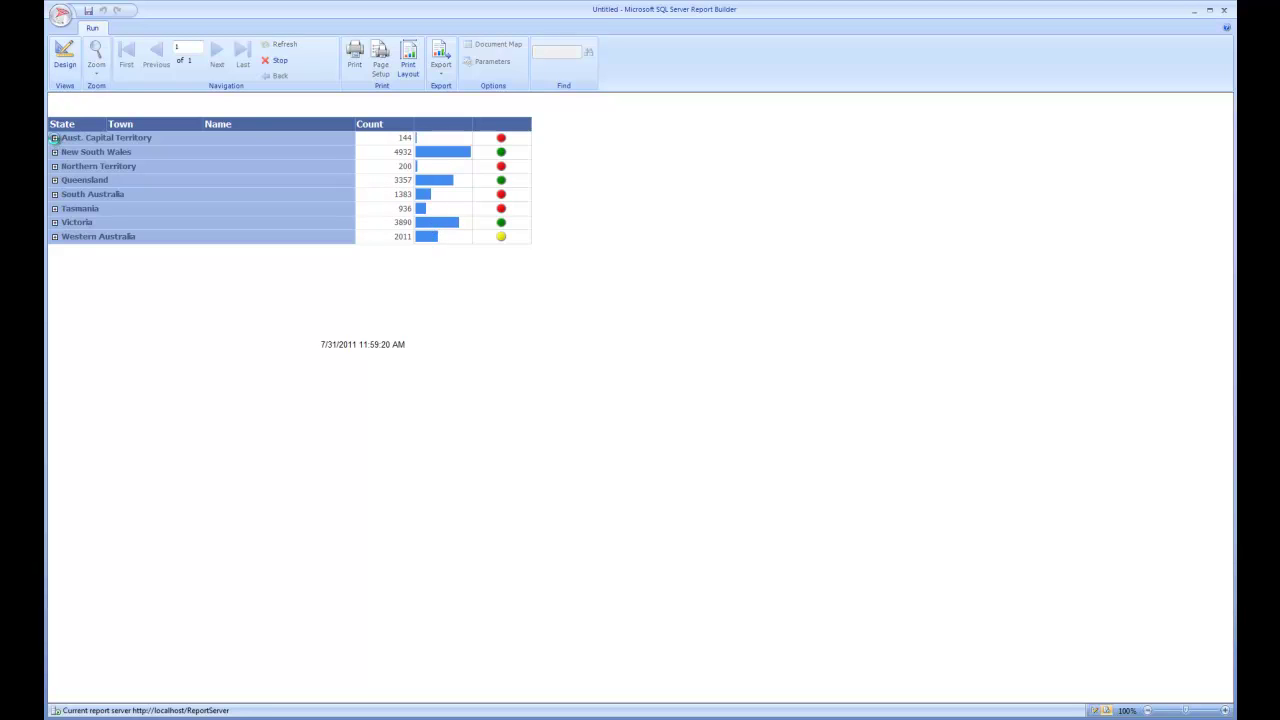